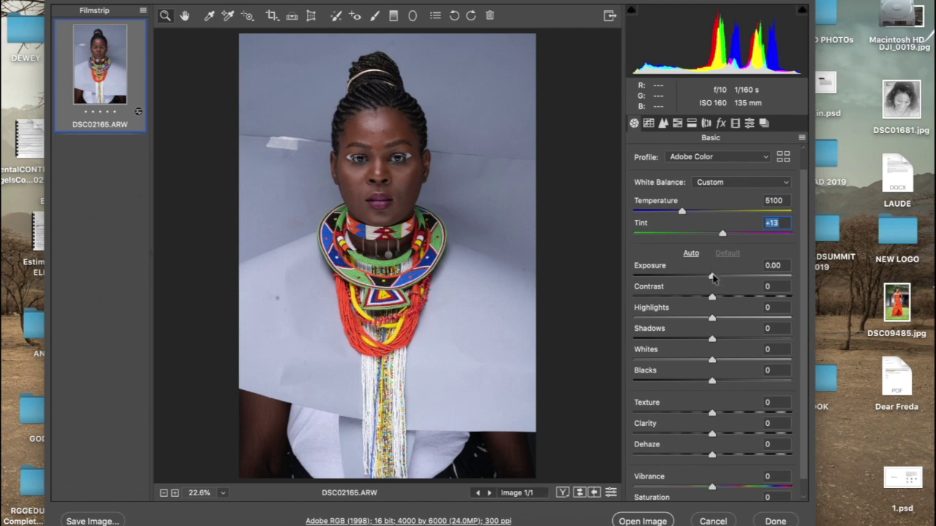
# Set the portrait's exposure to +0.10, highlights to -35, shadows to +18, whites to +18, blacks to -8 and vibrance to -9.
pyautogui.moveTo(713, 277); pyautogui.dragTo(715, 278)
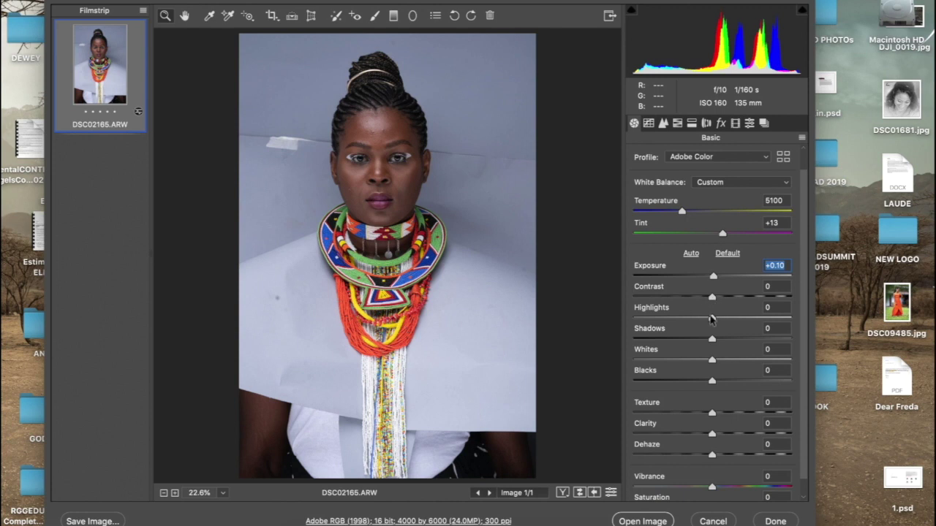
pyautogui.moveTo(712, 319); pyautogui.dragTo(685, 317)
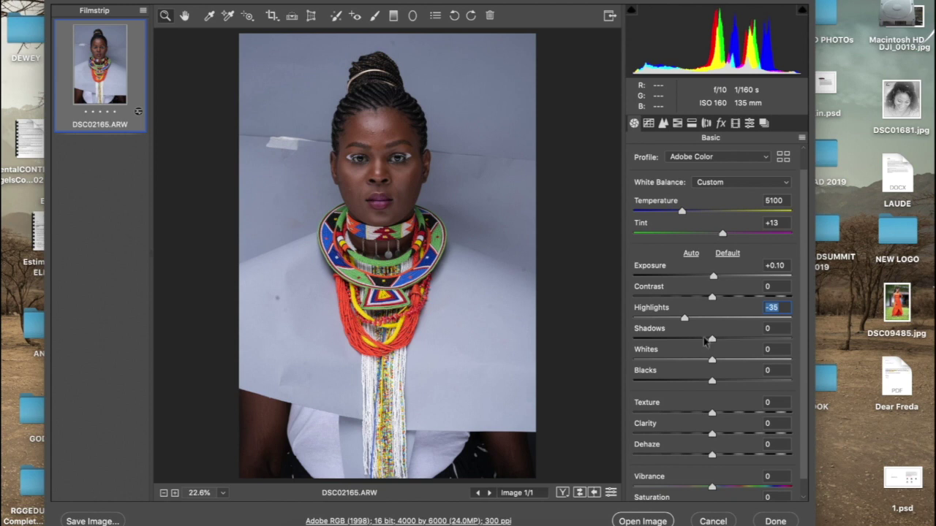
pyautogui.moveTo(713, 340); pyautogui.dragTo(706, 384)
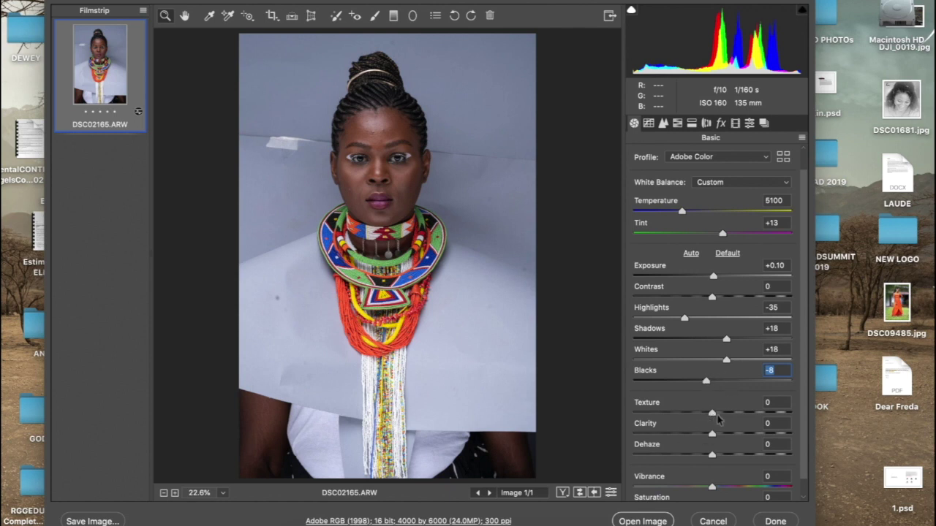
pyautogui.scroll(-1, 719, 415)
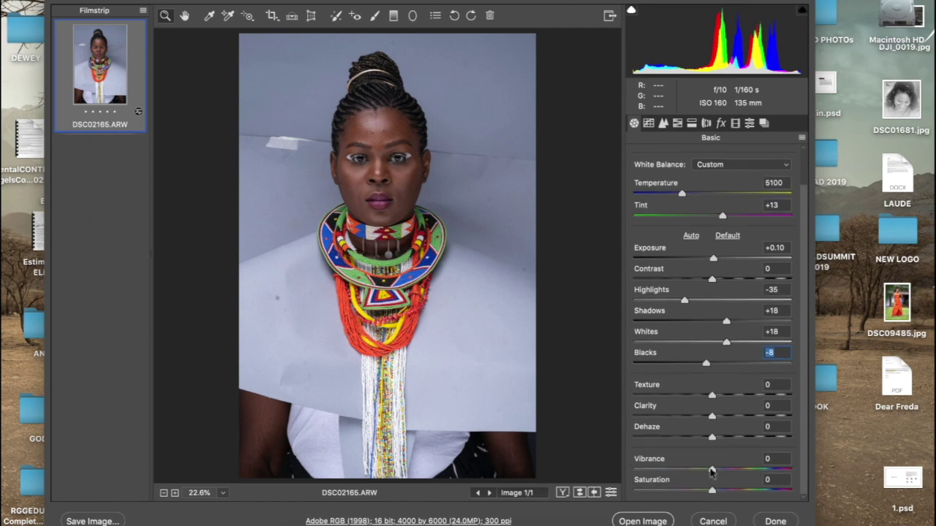
pyautogui.moveTo(712, 473); pyautogui.dragTo(705, 471)
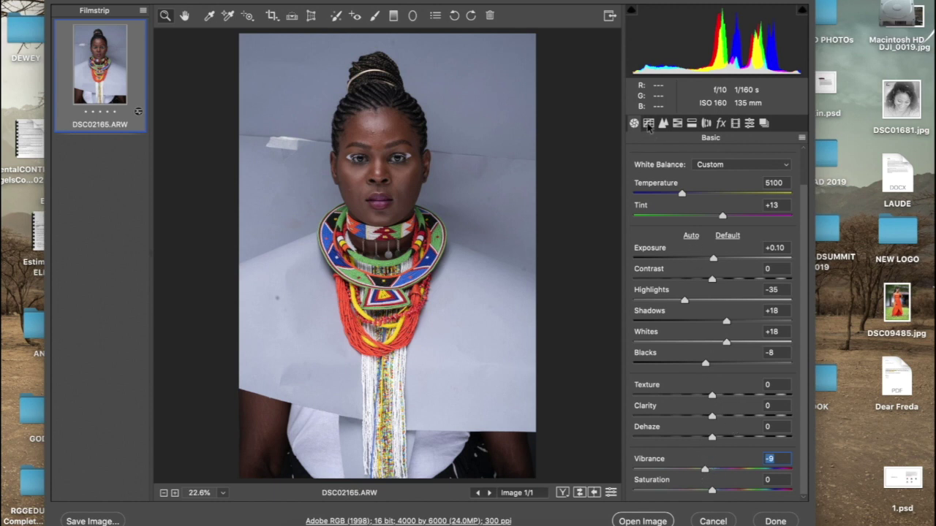
# Shape the RGB point tone curve into a slight S with points at input 66, output 58 and input 188, output 195.
pyautogui.click(647, 125)
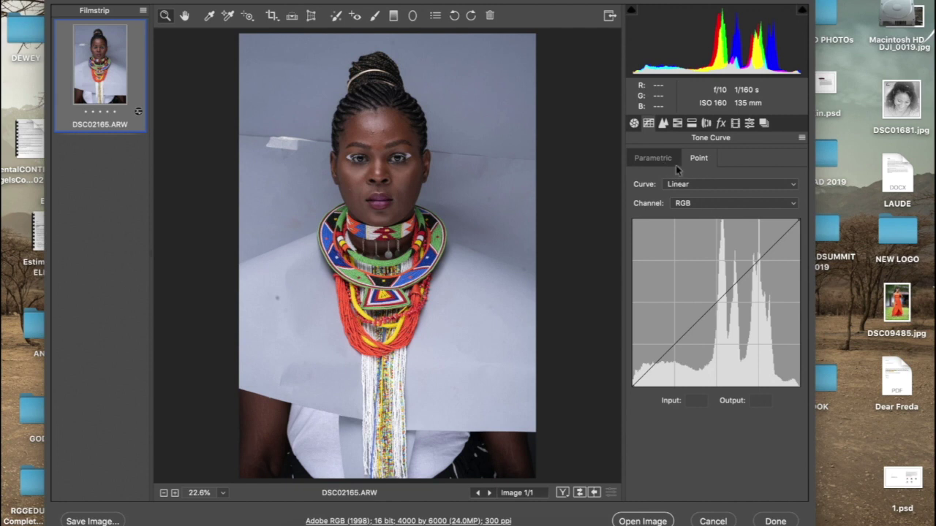
pyautogui.click(655, 160)
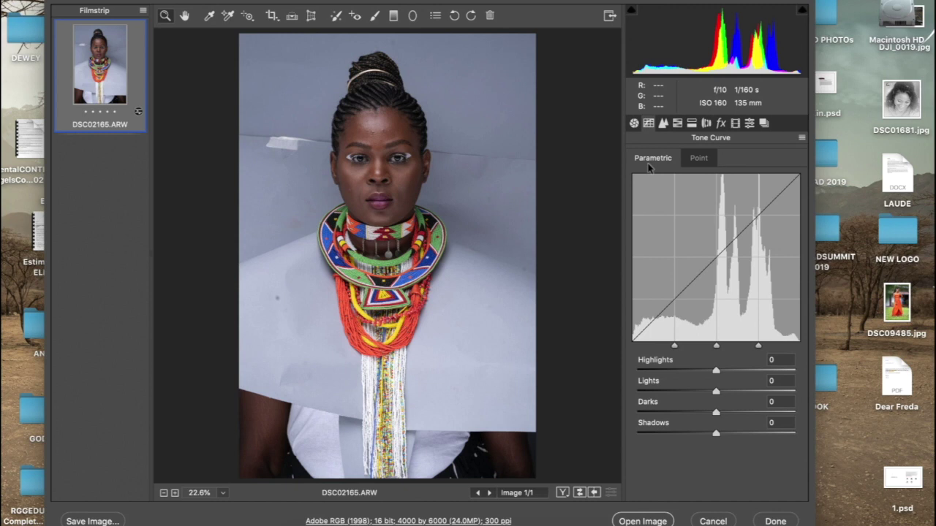
pyautogui.click(698, 158)
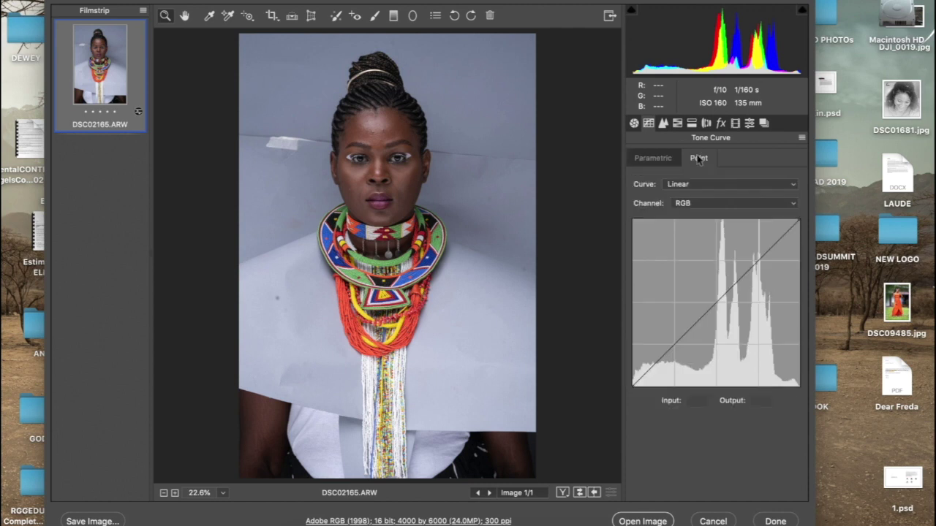
pyautogui.click(760, 261)
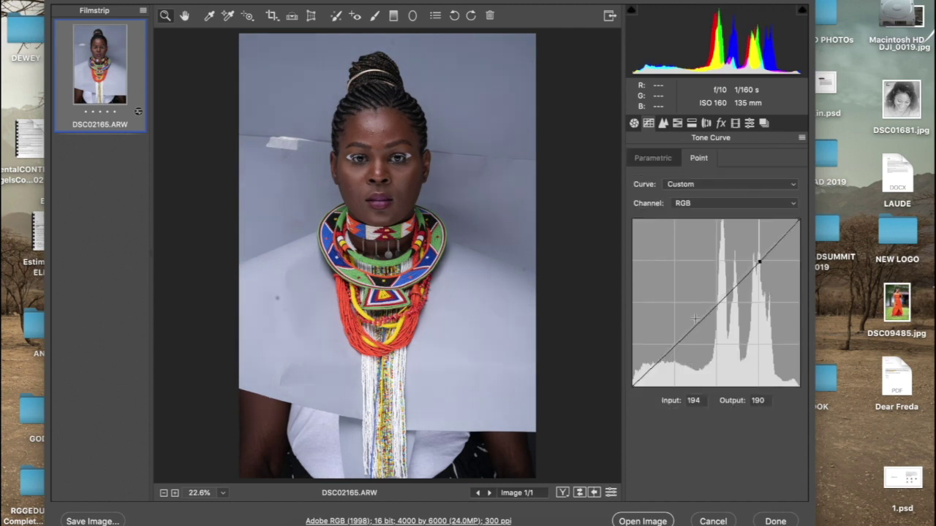
pyautogui.moveTo(674, 344); pyautogui.dragTo(675, 352)
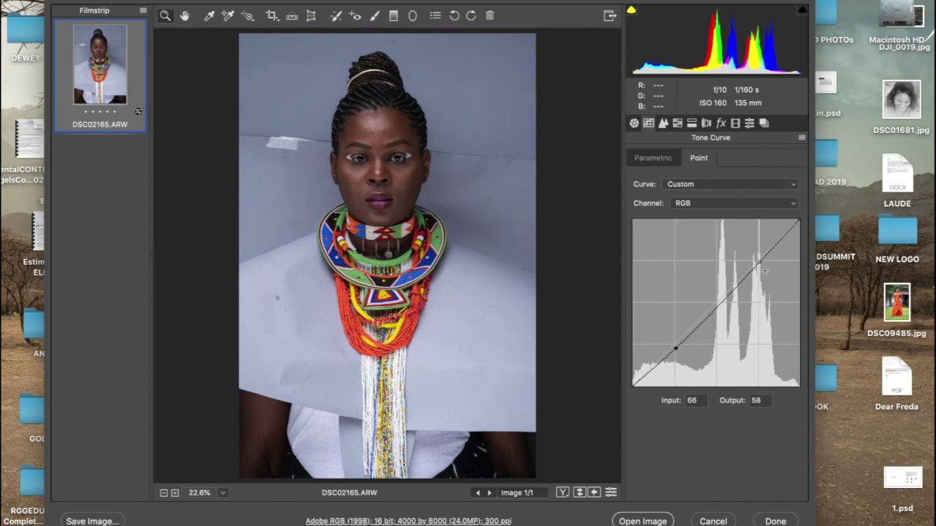
pyautogui.moveTo(760, 261); pyautogui.dragTo(756, 258)
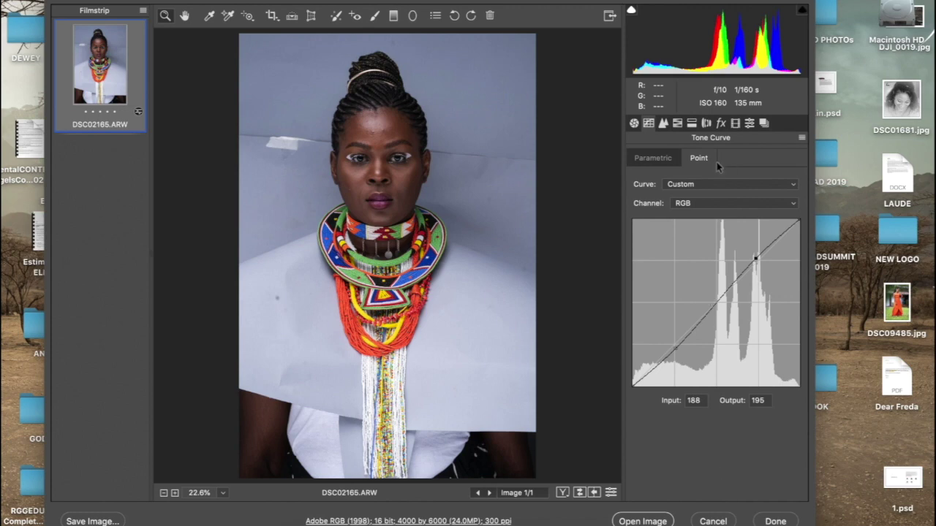
pyautogui.click(663, 123)
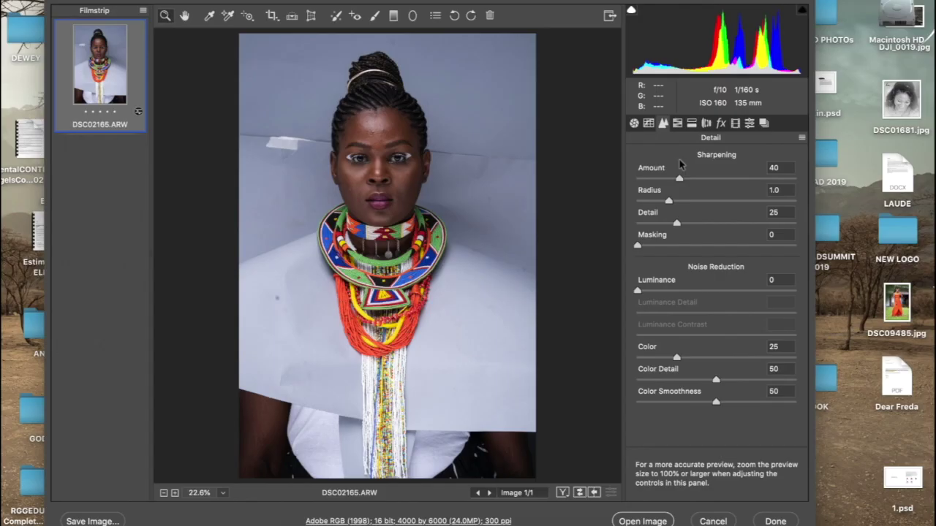
pyautogui.click(719, 124)
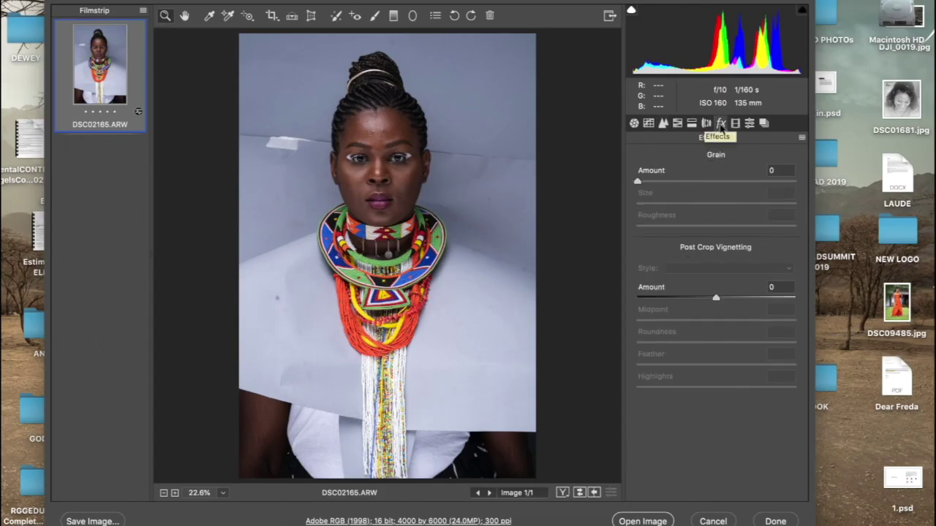
pyautogui.press('super+alt+1')
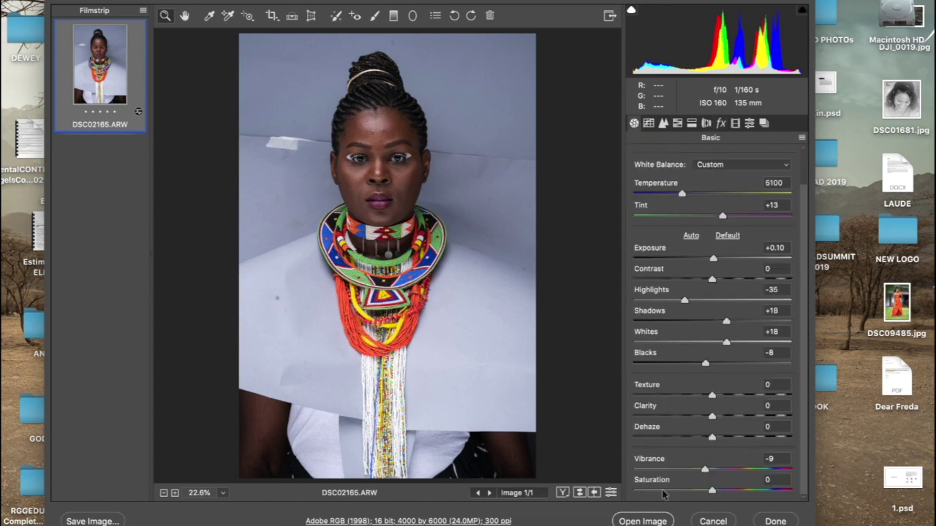
# Open the developed raw image in Photoshop and duplicate the Background layer.
pyautogui.click(642, 521)
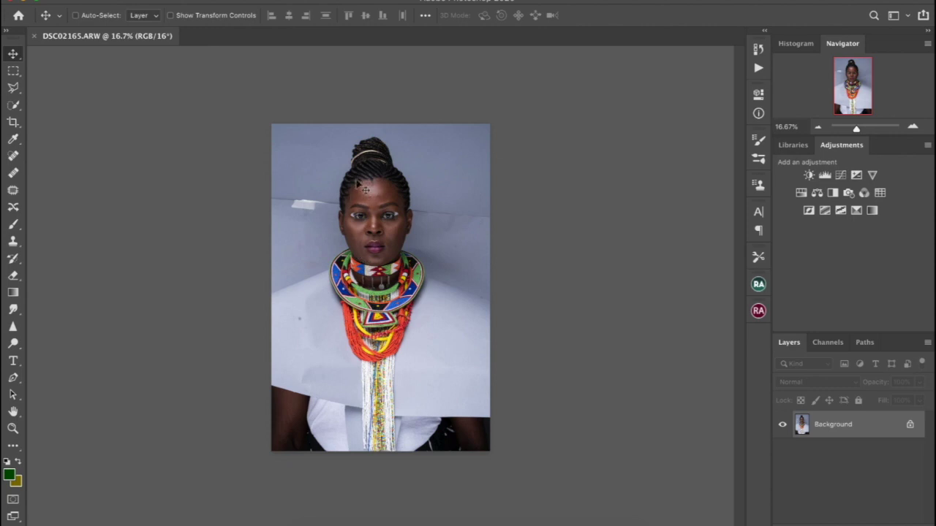
pyautogui.scroll(8, 378, 218)
pyautogui.scroll(-7, 377, 217)
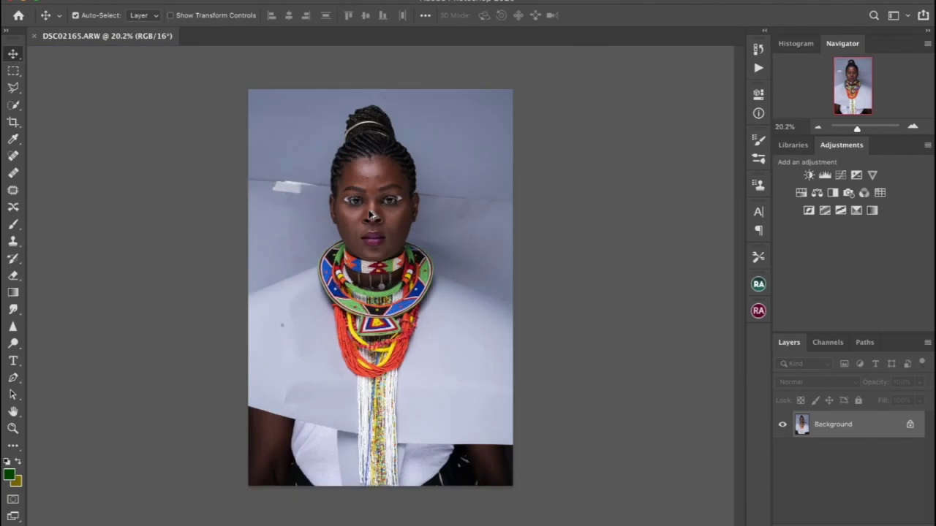
pyautogui.press('super+j')
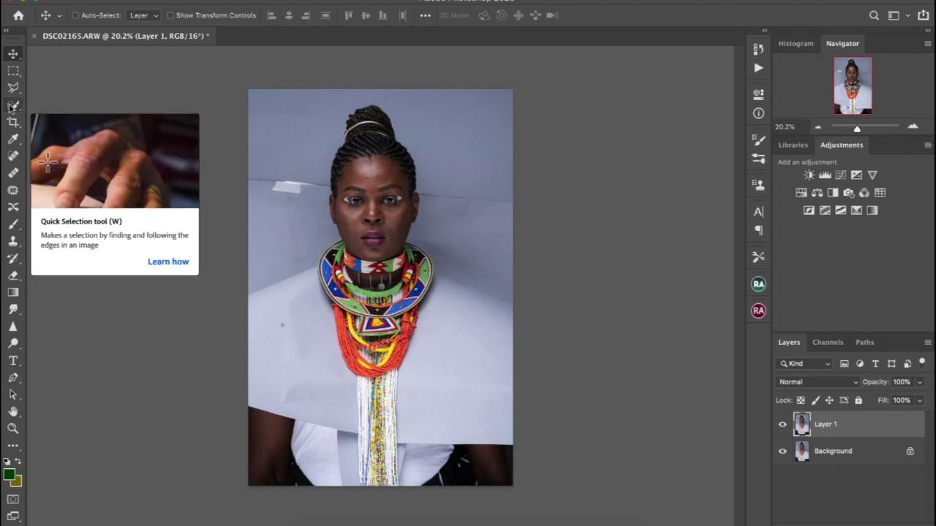
# Select the subject automatically and subtract the grey paper area beside the hanging beads using the Quick Selection tool.
pyautogui.click(12, 106)
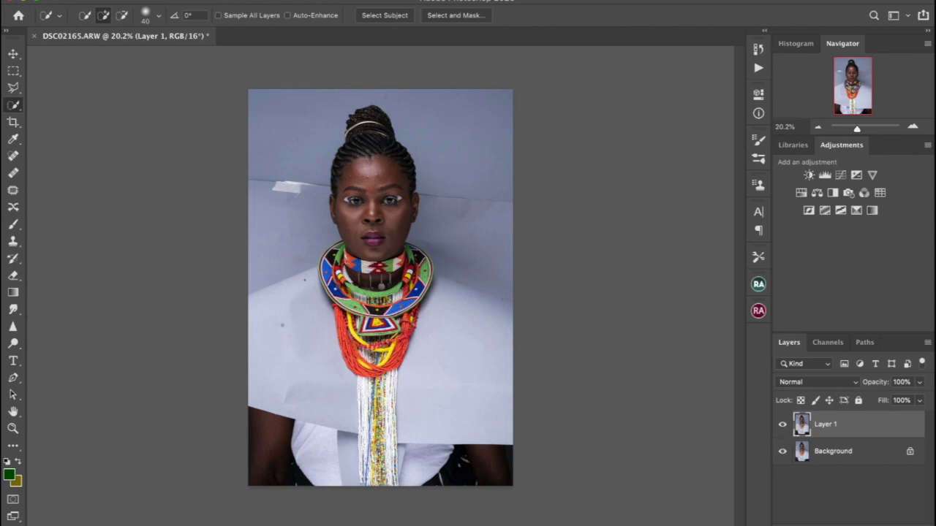
pyautogui.click(380, 16)
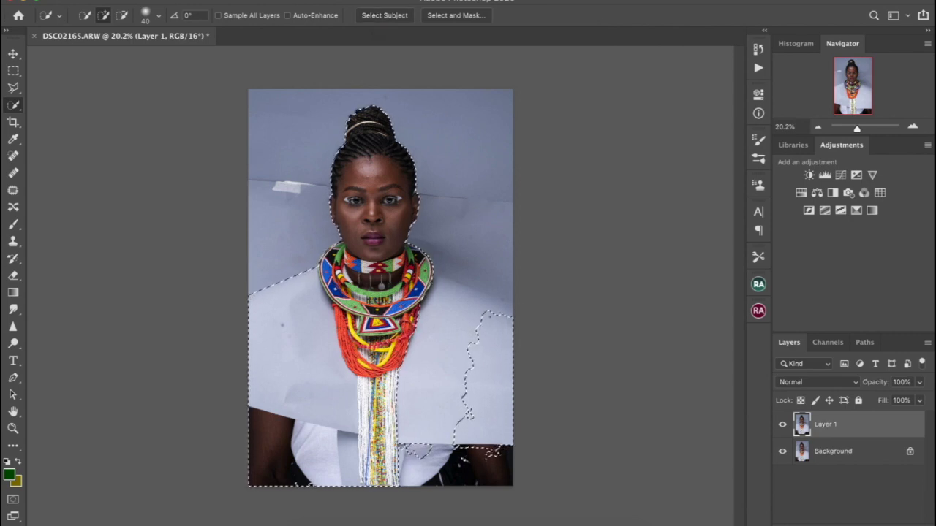
pyautogui.press('alt')
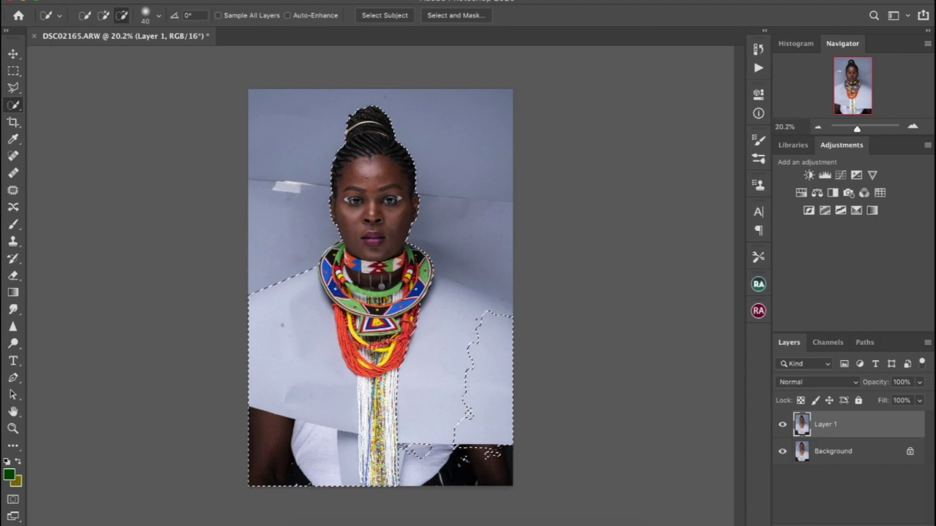
pyautogui.keyDown('alt'); pyautogui.click(487, 422); pyautogui.keyUp('alt')
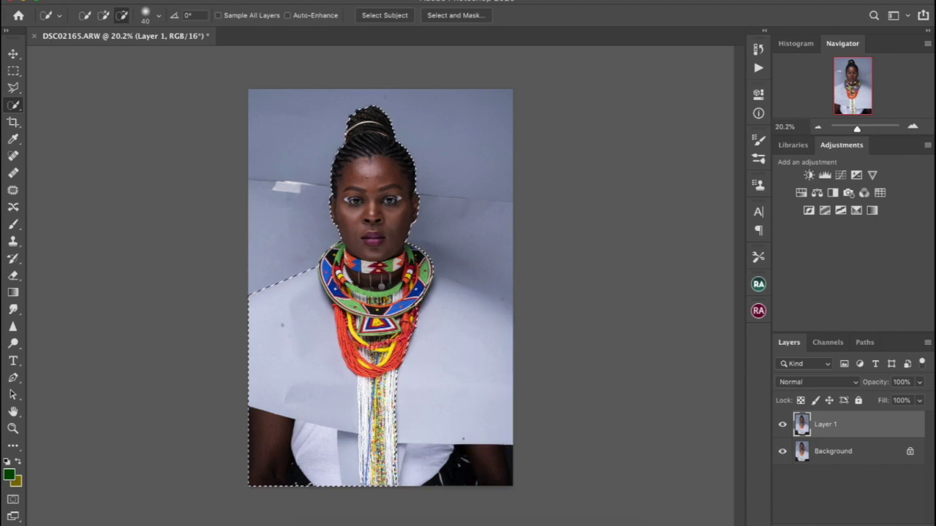
# Refine the selection along both sides of the beaded collar with a size 30 Quick Selection brush, excluding the grey paper.
pyautogui.scroll(10, 333, 234)
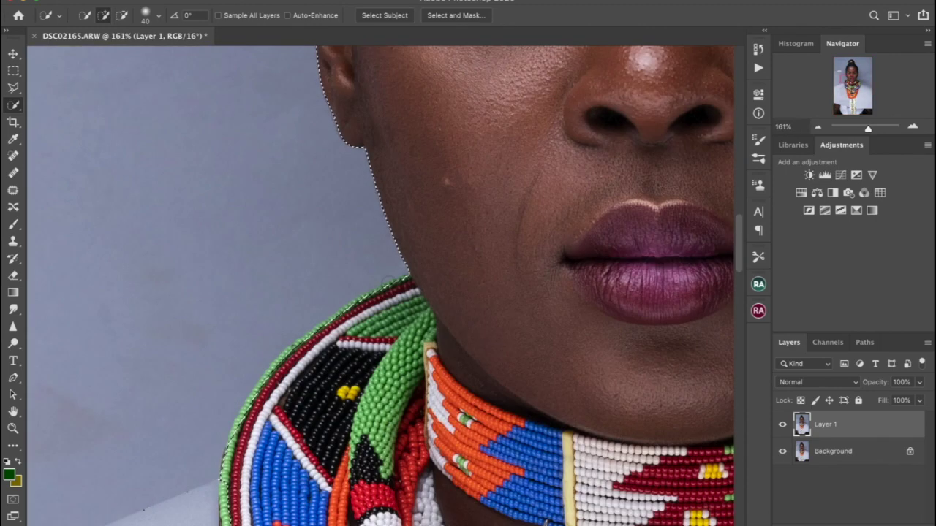
pyautogui.scroll(-5, 380, 286)
pyautogui.press('[')
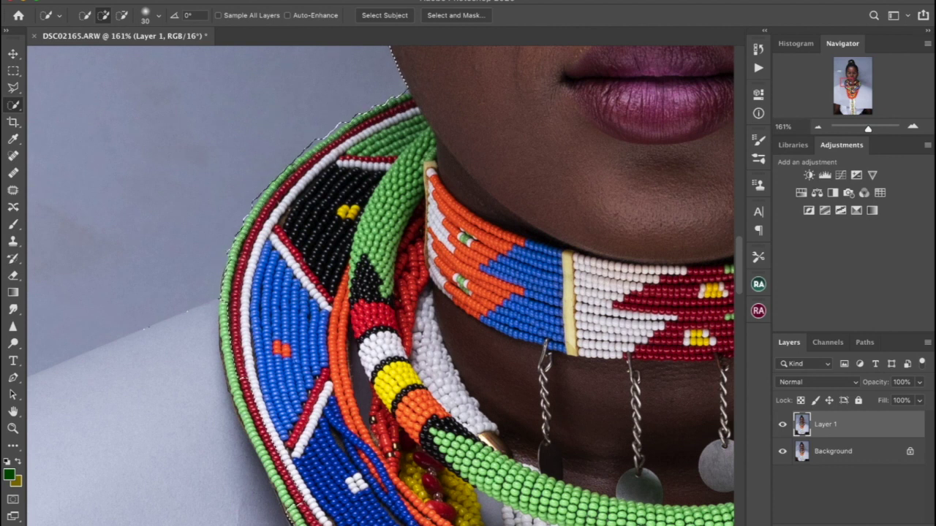
pyautogui.scroll(-5, 386, 129)
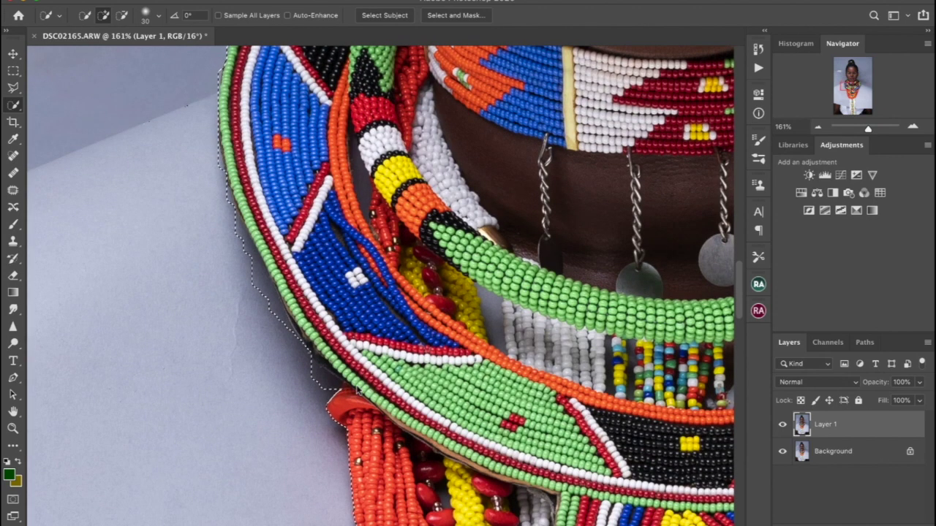
pyautogui.scroll(-4, 381, 285)
pyautogui.hscroll(10, 380, 285)
pyautogui.scroll(-3, 380, 285)
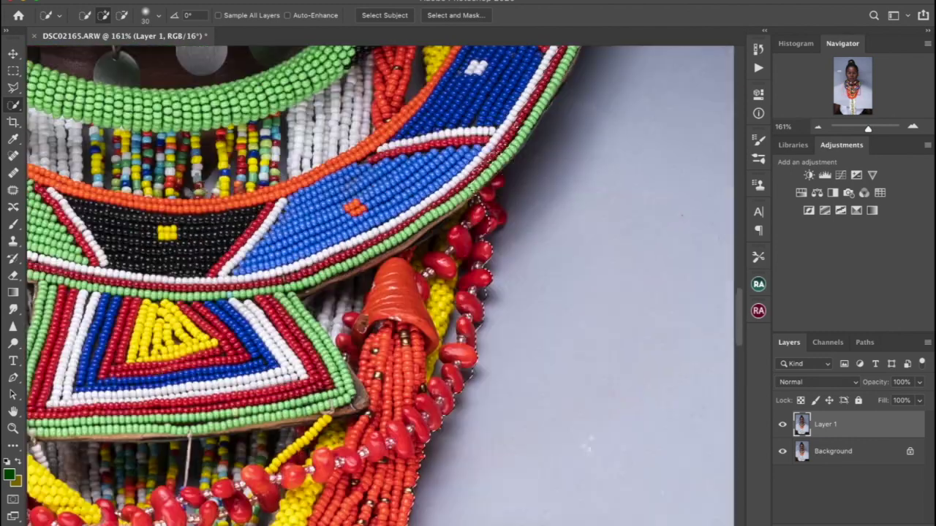
pyautogui.hscroll(3, 380, 285)
pyautogui.scroll(7, 381, 285)
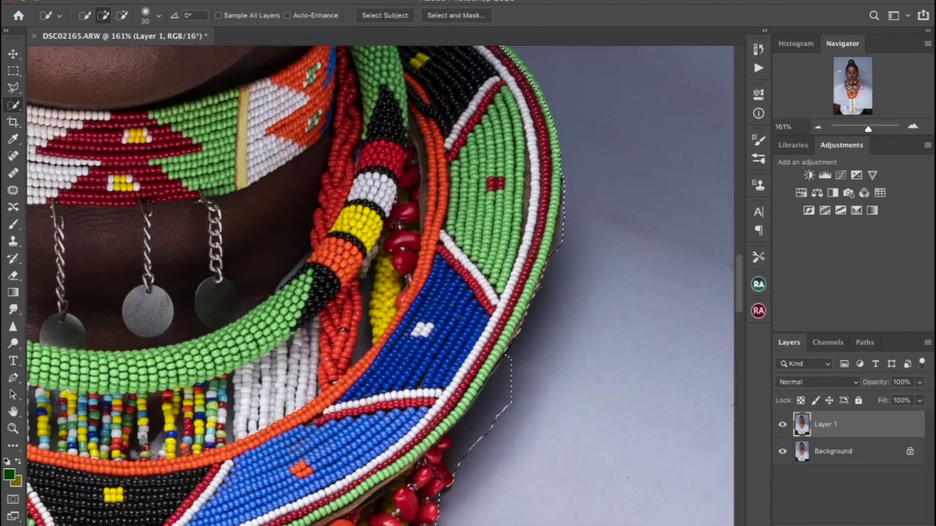
# Refine the selection around the hanging white bead strands down to the image's lower edge, and check the whole outline.
pyautogui.scroll(-15, 381, 285)
pyautogui.scroll(5, 380, 285)
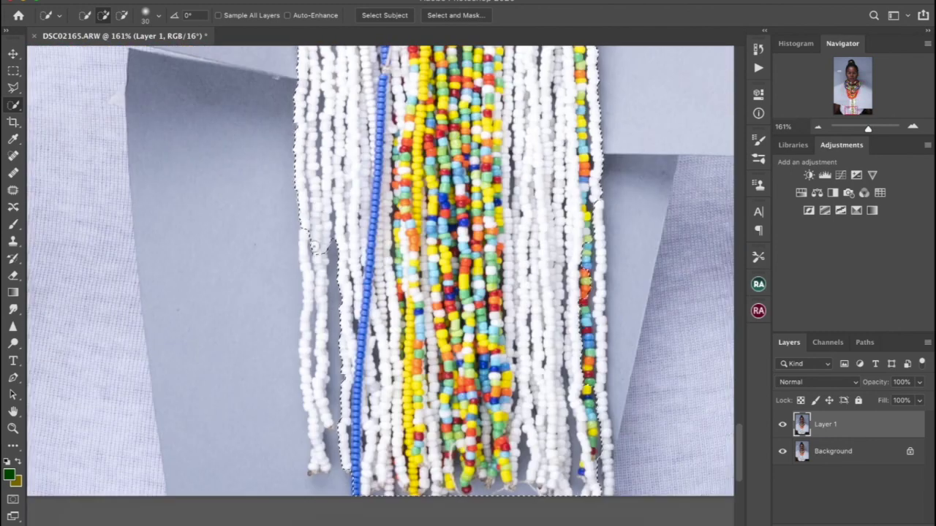
pyautogui.scroll(7, 381, 285)
pyautogui.hscroll(3, 380, 285)
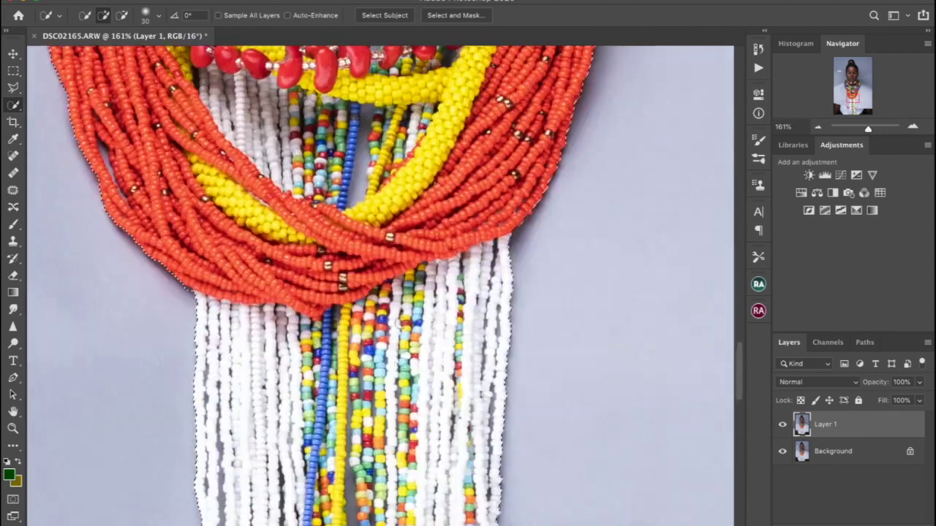
pyautogui.hotkey('ctrl', '0')
pyautogui.scroll(3, 380, 285)
pyautogui.scroll(-3, 380, 285)
pyautogui.scroll(4, 380, 285)
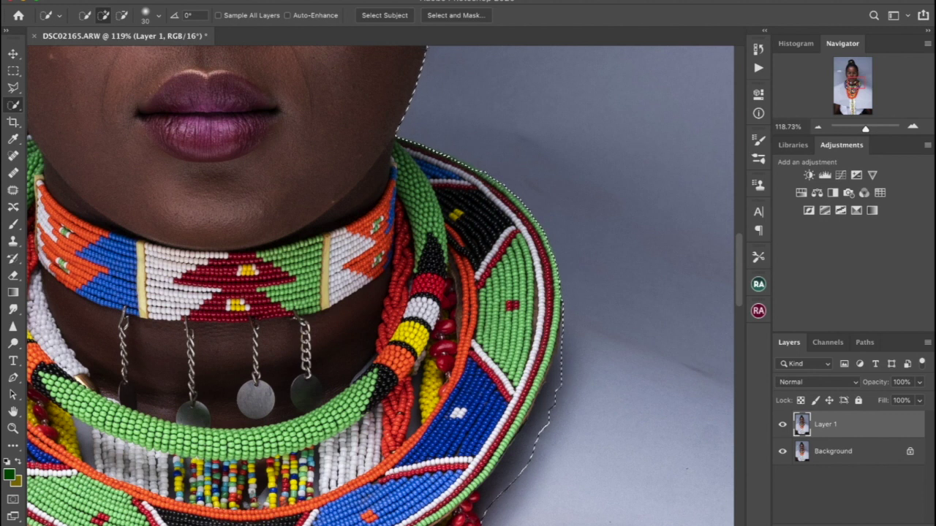
pyautogui.hotkey('ctrl', '0')
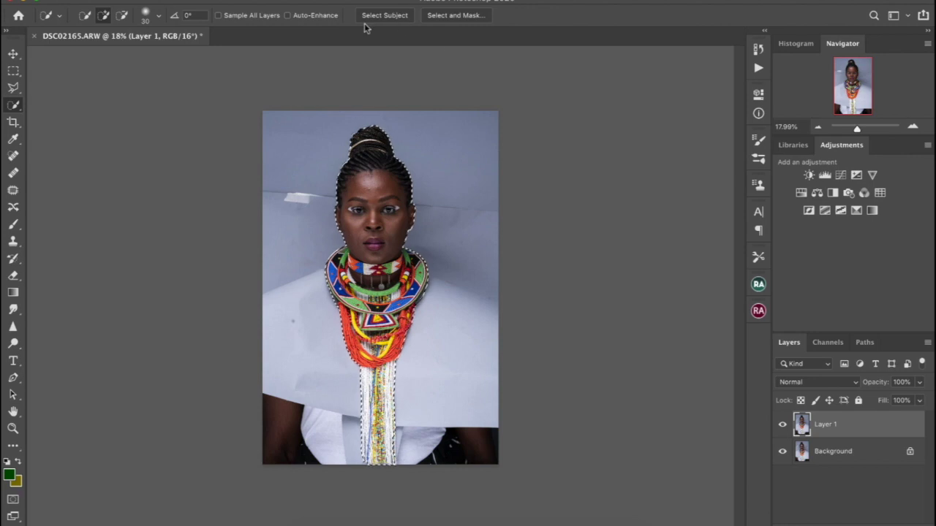
# Open the selection in Select and Mask, keep the red overlay on masked areas and set its opacity to 56%.
pyautogui.click(448, 16)
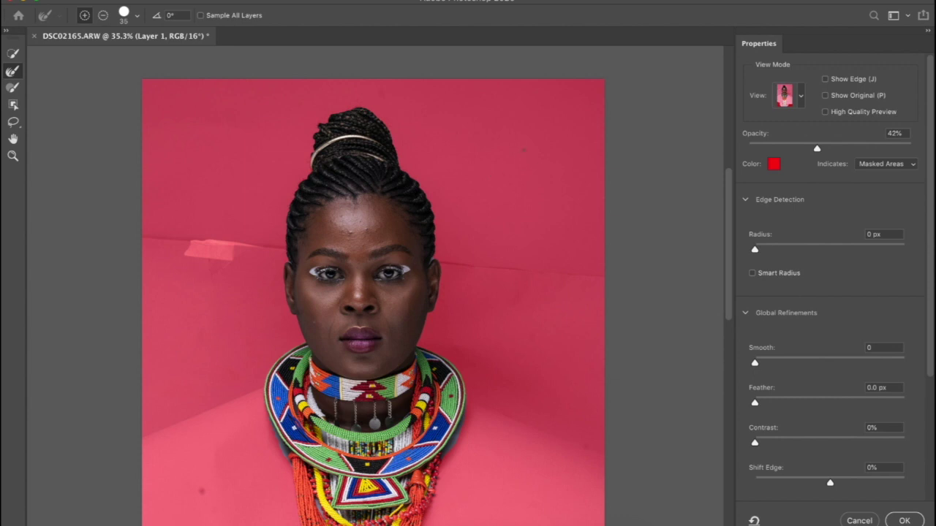
pyautogui.click(775, 166)
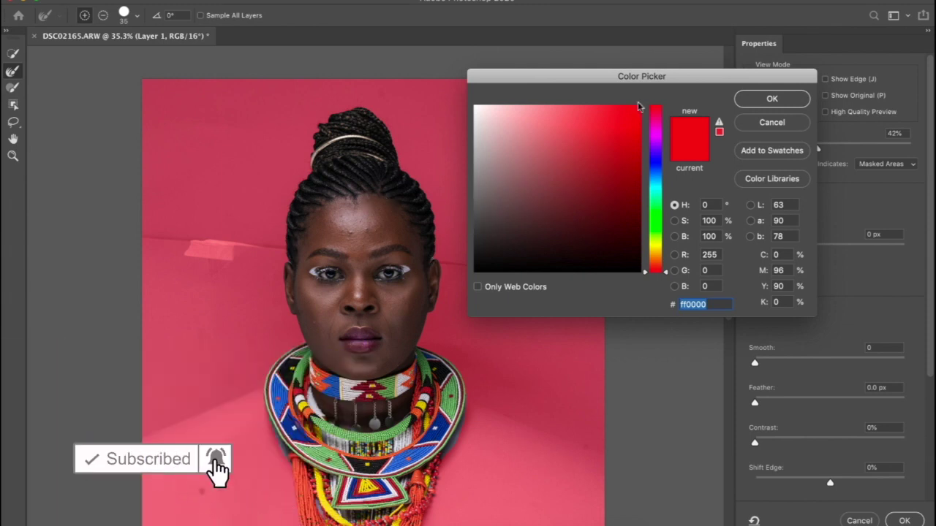
pyautogui.press('Return')
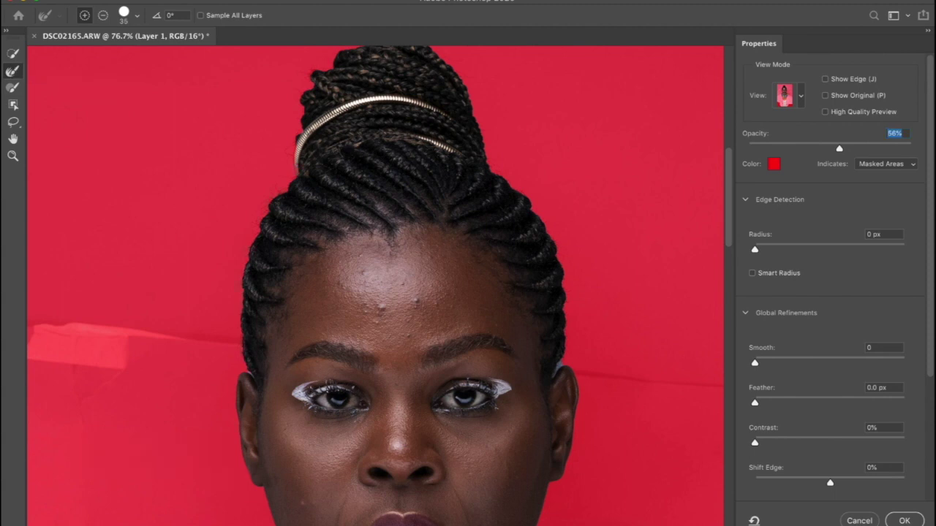
# Set the edge detection radius to 6 px for the mask around the head and necklace.
pyautogui.scroll(3, 375, 285)
pyautogui.scroll(-10, 374, 285)
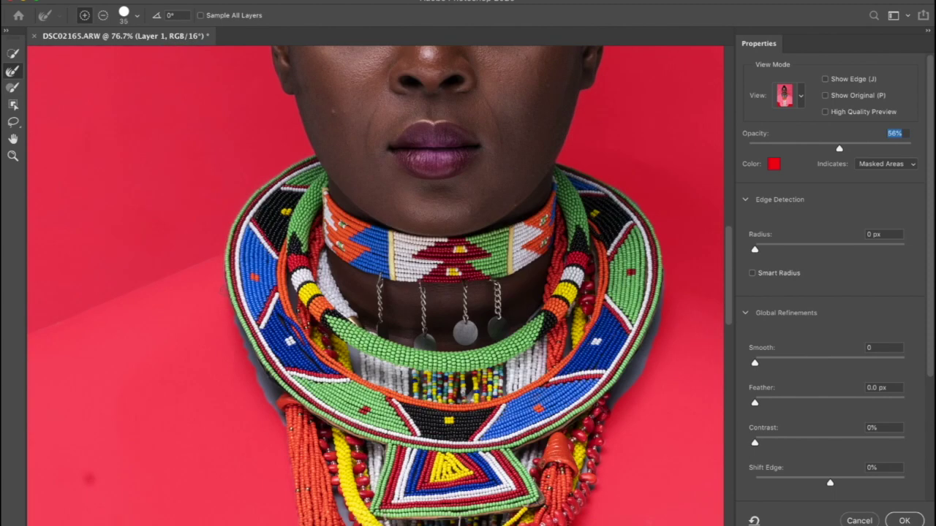
pyautogui.press('Tab')
pyautogui.write('6')
pyautogui.press('Return')
pyautogui.scroll(-4, 771, 437)
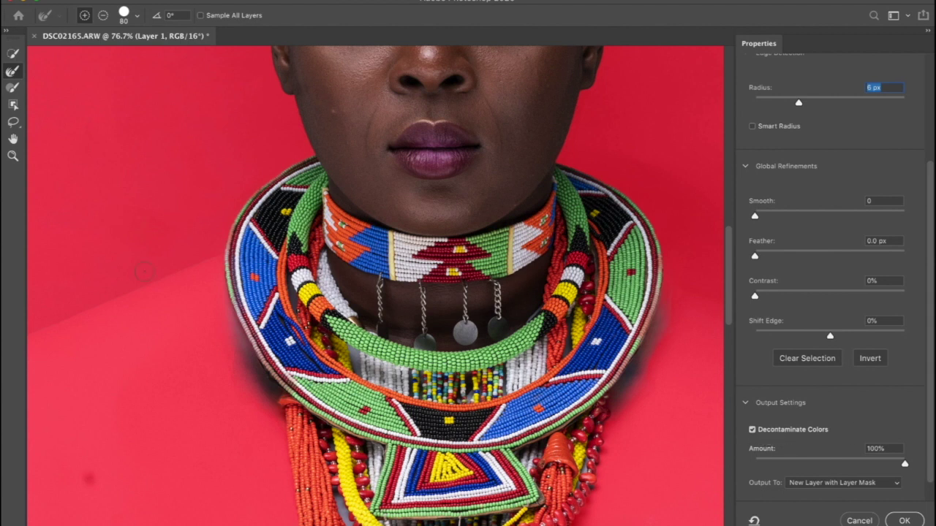
# Brush over the outer white bead strands with the size 80 Refine Edge brush to refine their mask edge.
pyautogui.scroll(-5, 194, 199)
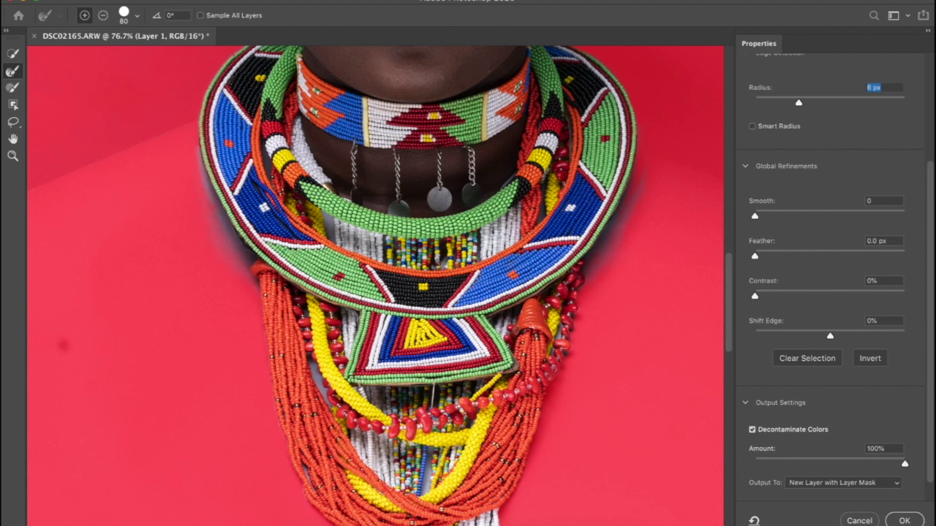
pyautogui.scroll(-6, 590, 291)
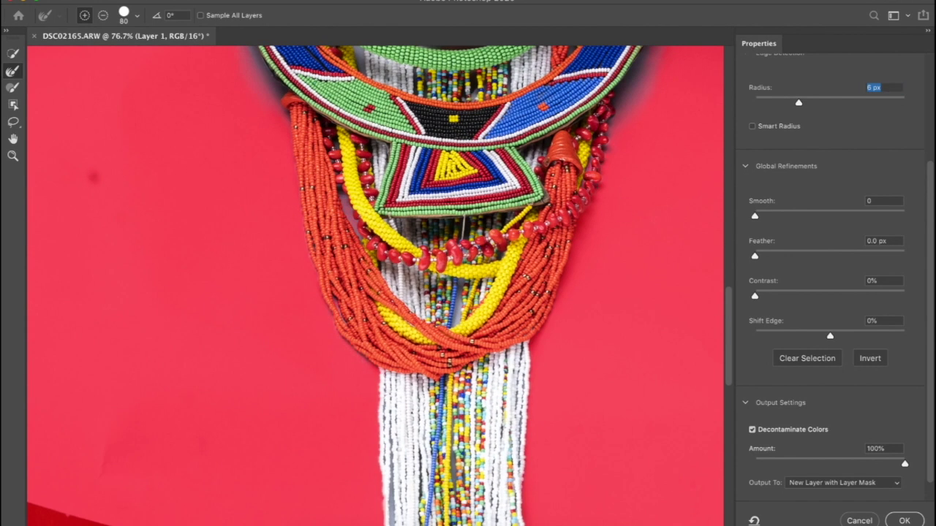
pyautogui.scroll(-6, 551, 247)
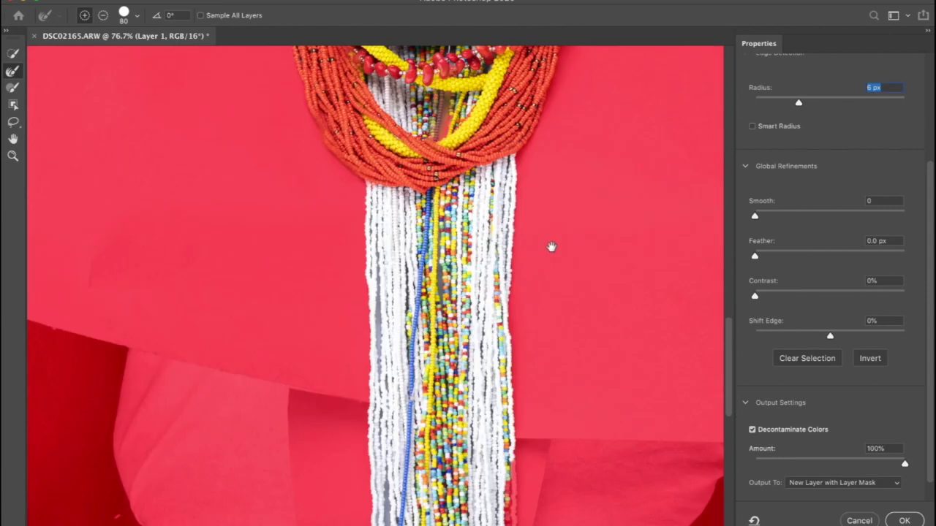
pyautogui.scroll(-3, 552, 247)
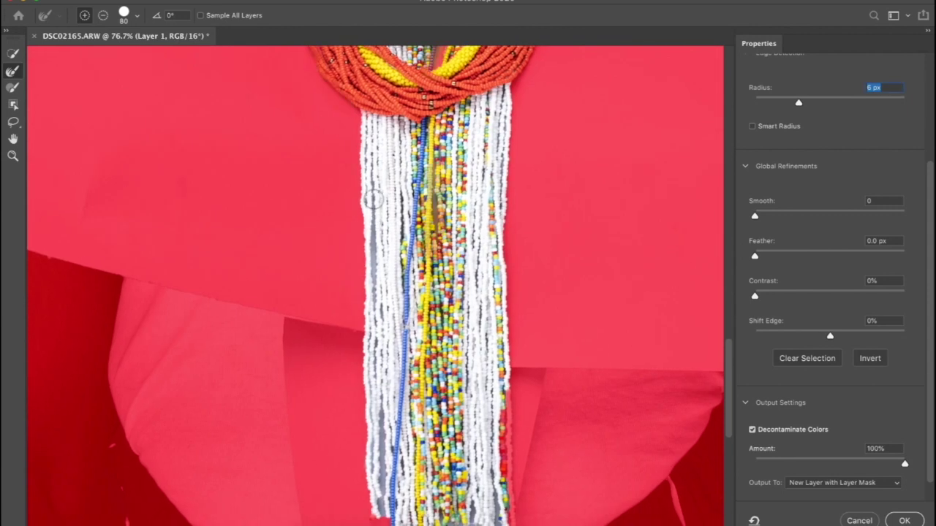
pyautogui.moveTo(373, 199); pyautogui.dragTo(371, 323)
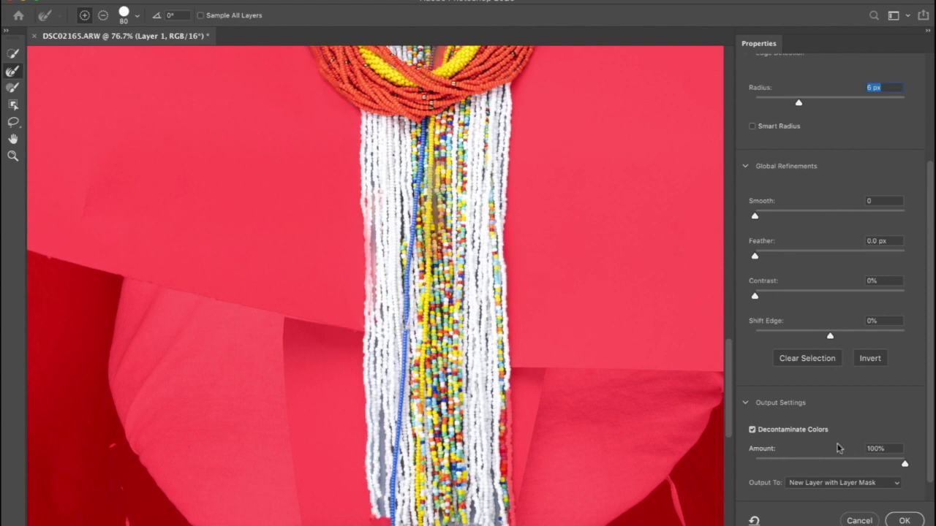
# Set the Decontaminate Colors amount to 44% for the cutout.
pyautogui.click(853, 462)
pyautogui.moveTo(851, 462); pyautogui.dragTo(827, 463)
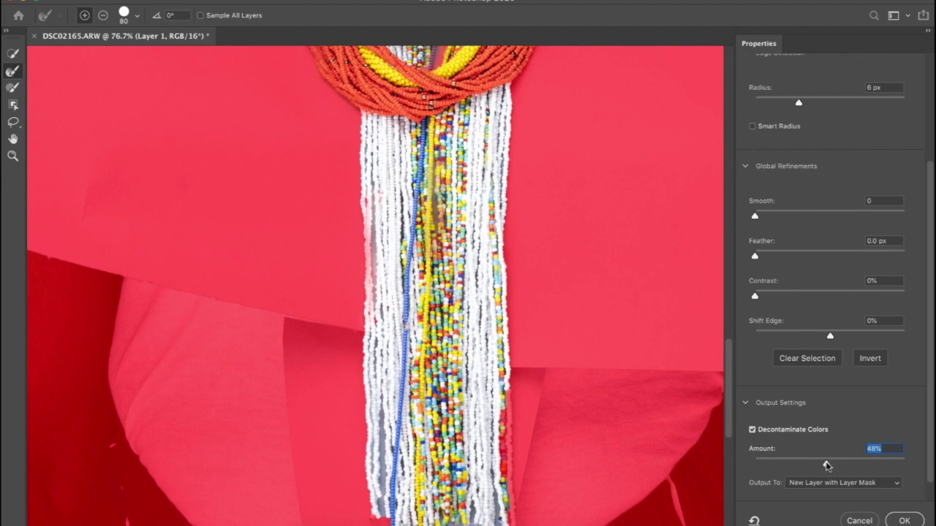
pyautogui.moveTo(826, 462); pyautogui.dragTo(825, 463)
pyautogui.moveTo(826, 466); pyautogui.dragTo(822, 466)
# Compare edge detection radii of 1 px and 9 px around the beaded collar and settle on 1 px.
pyautogui.moveTo(799, 101); pyautogui.dragTo(765, 104)
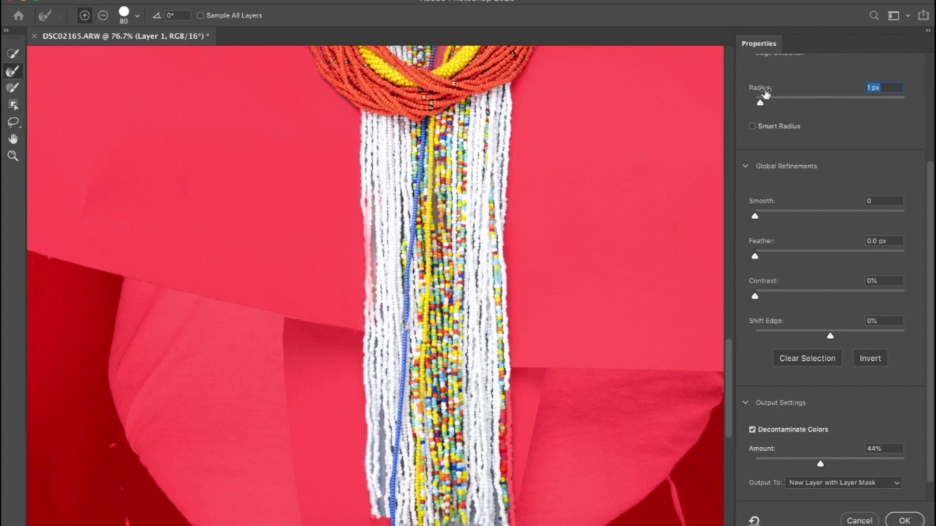
pyautogui.scroll(10, 456, 181)
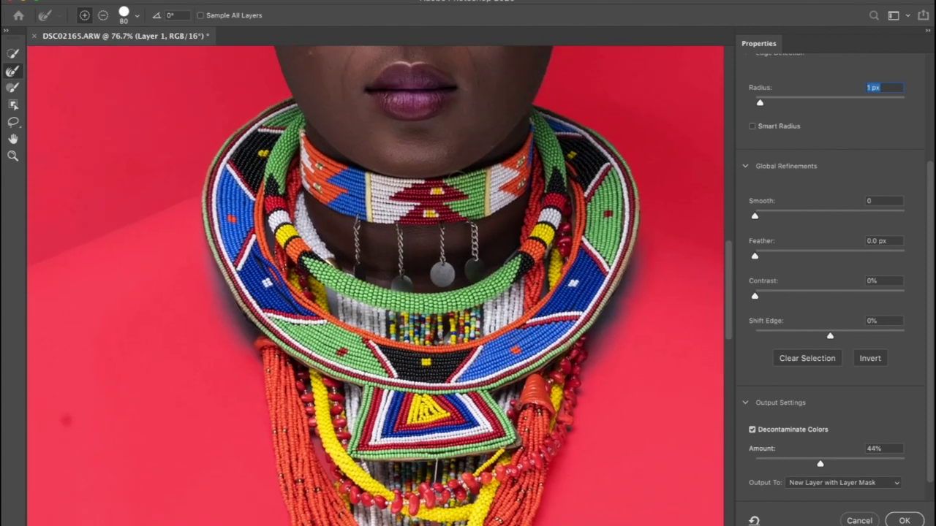
pyautogui.scroll(4, 457, 182)
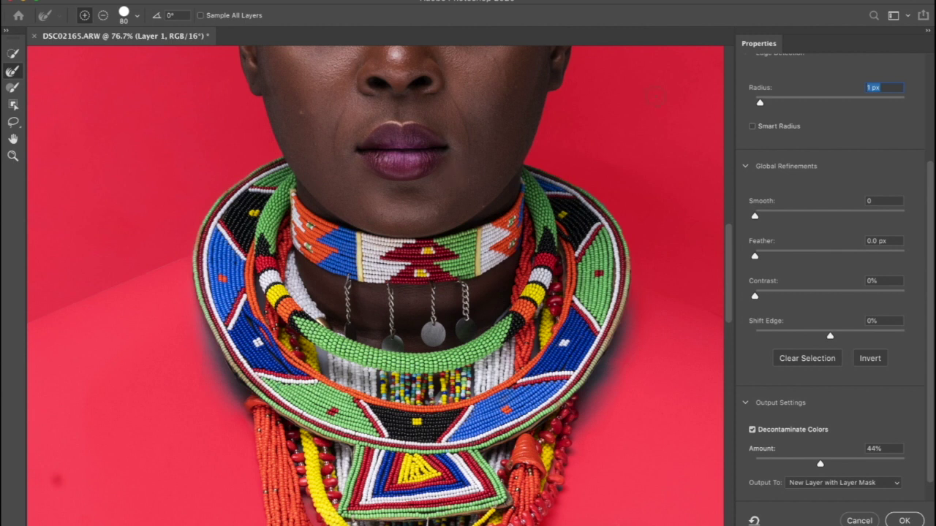
pyautogui.moveTo(760, 103); pyautogui.dragTo(814, 101)
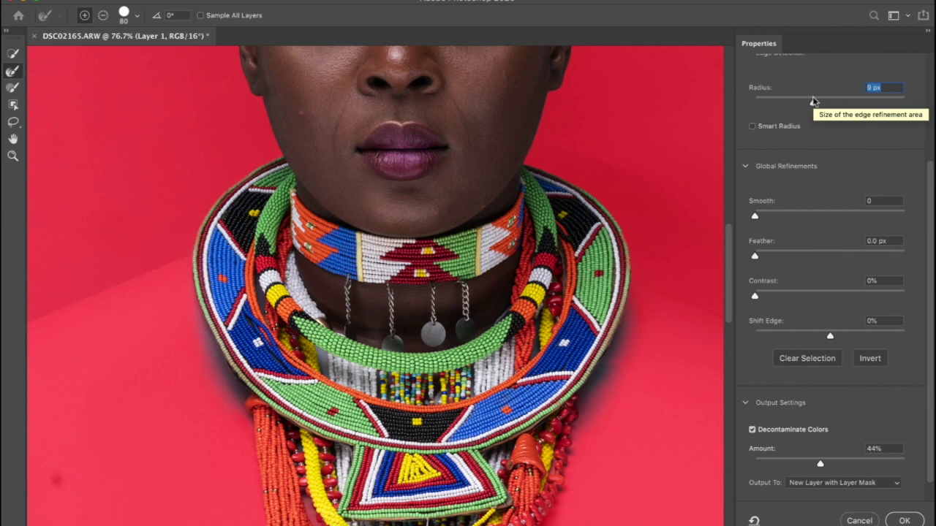
pyautogui.moveTo(813, 102); pyautogui.dragTo(766, 102)
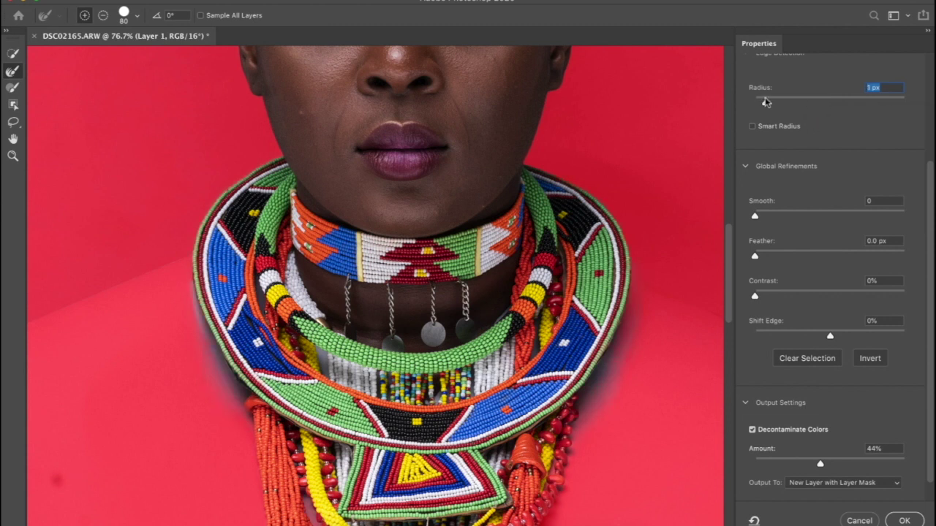
# Output the refined selection as a new layer with a layer mask.
pyautogui.scroll(-3, 515, 337)
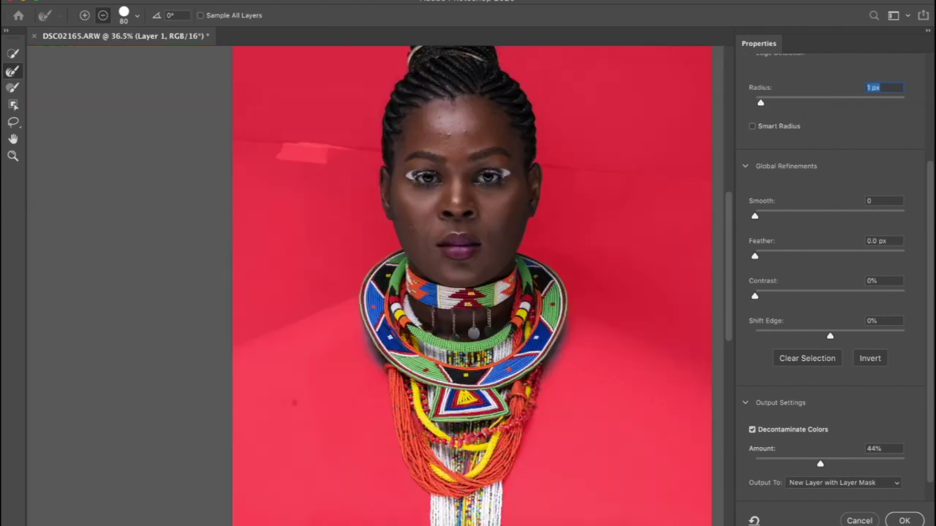
pyautogui.click(880, 484)
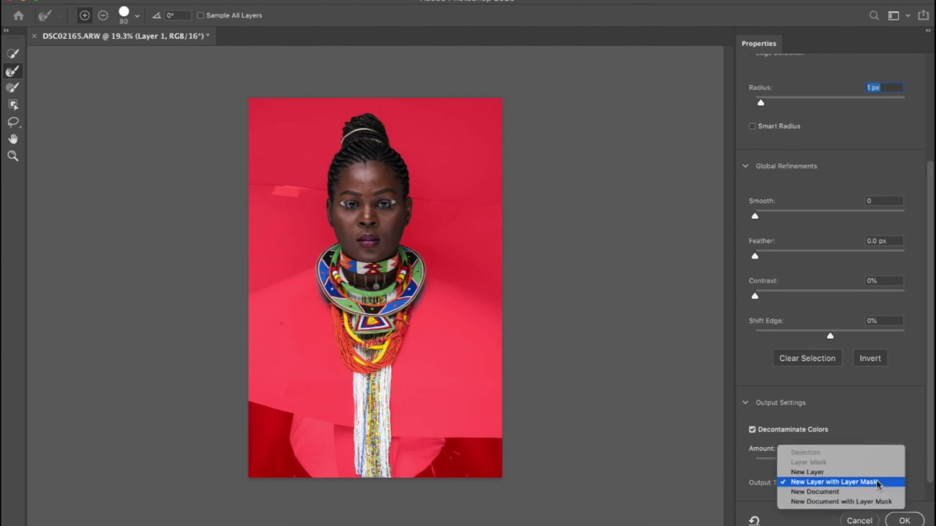
pyautogui.click(907, 521)
pyautogui.click(907, 521)
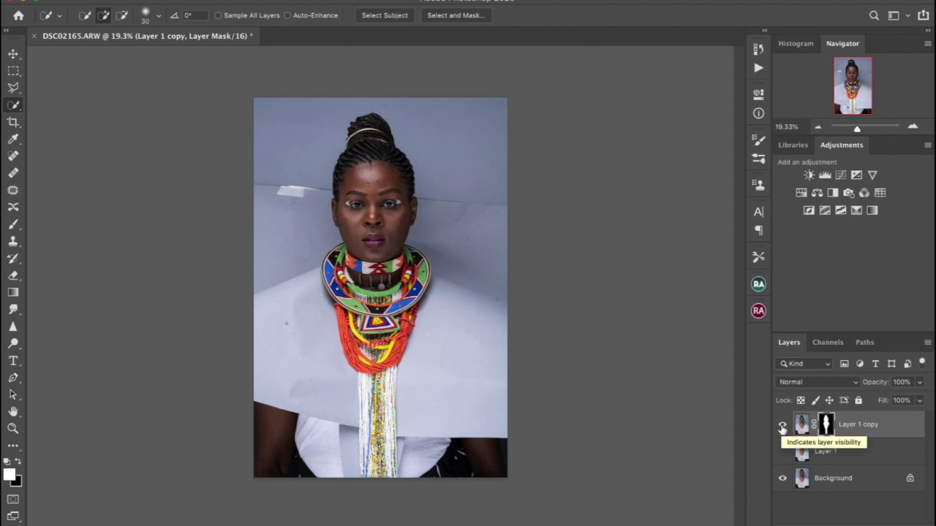
# Hide the masked Layer 1 copy, and select and show Layer 1 beneath it.
pyautogui.click(783, 428)
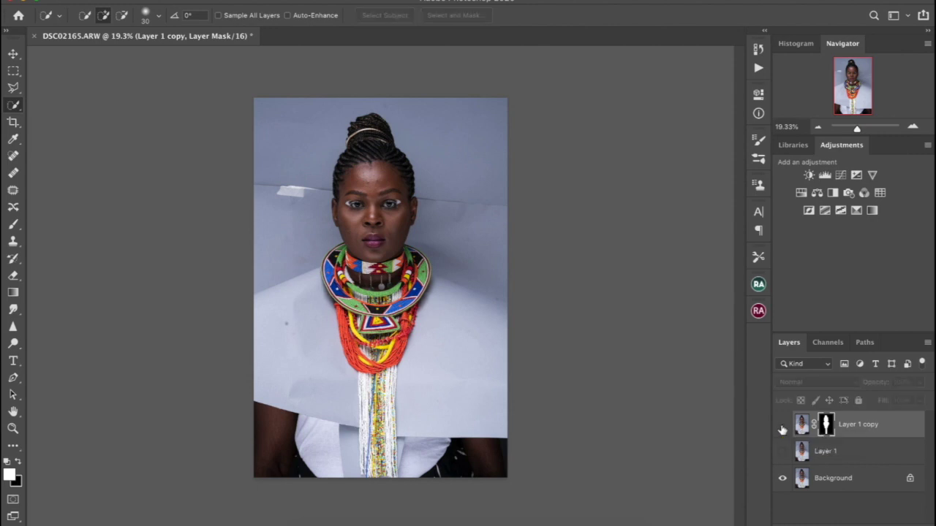
pyautogui.click(850, 454)
pyautogui.click(782, 452)
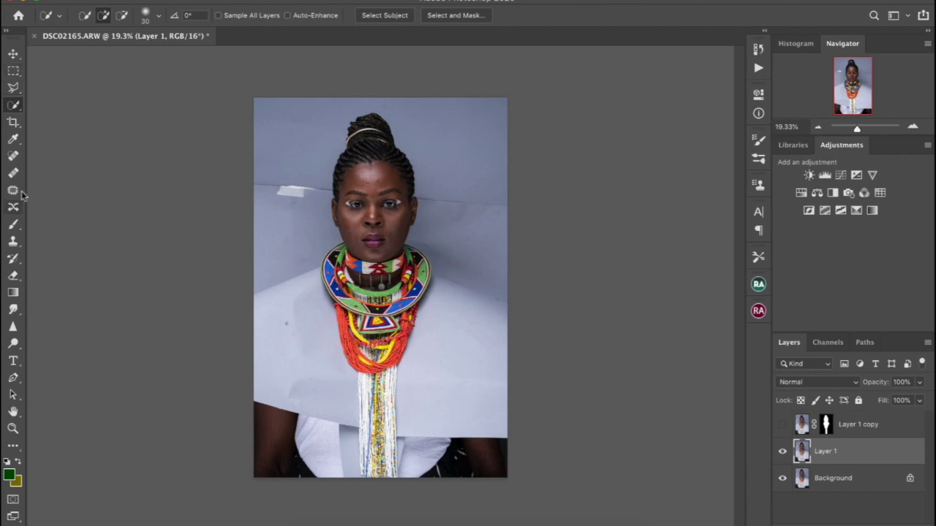
# Add an empty layer above Layer 1 and set the soft brush to size 700 with 2% flow.
pyautogui.click(13, 224)
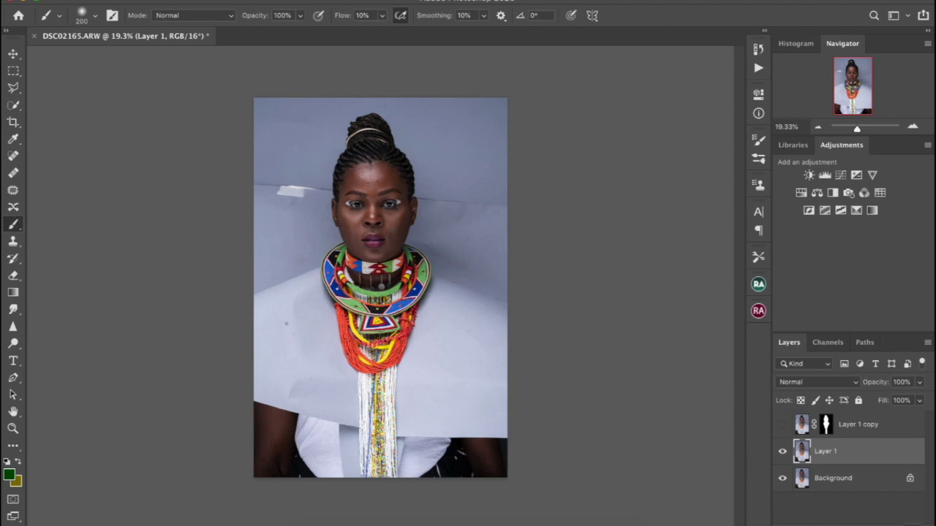
pyautogui.hotkey('ctrl', 'shift', 'alt', 'n')
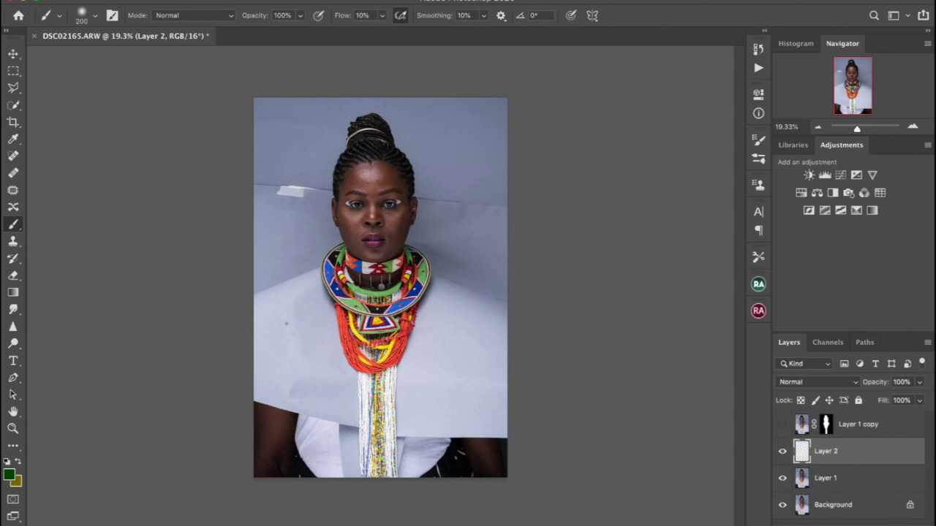
pyautogui.press(']')
pyautogui.press(']')
pyautogui.press(']')
pyautogui.press(']')
pyautogui.press(']')
pyautogui.press(']')
pyautogui.press(']')
pyautogui.press(']')
pyautogui.click(382, 15)
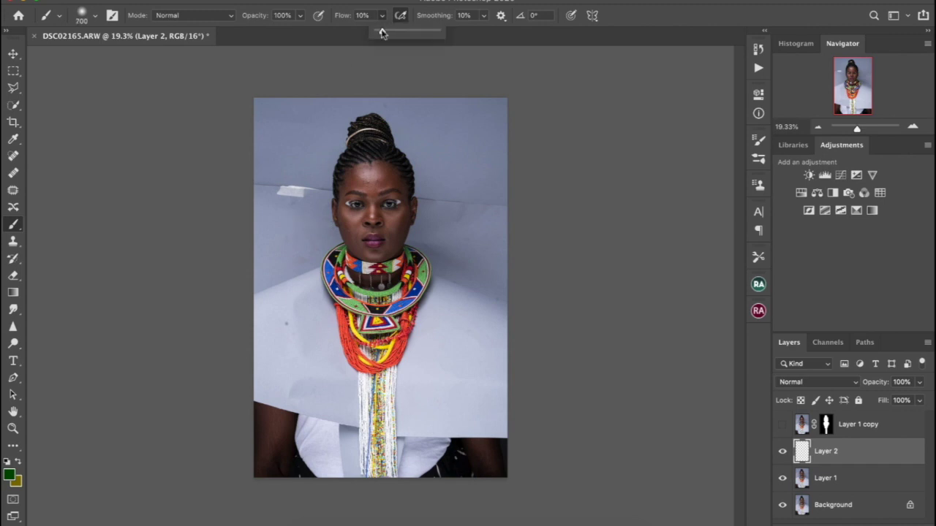
pyautogui.moveTo(383, 32); pyautogui.dragTo(375, 33)
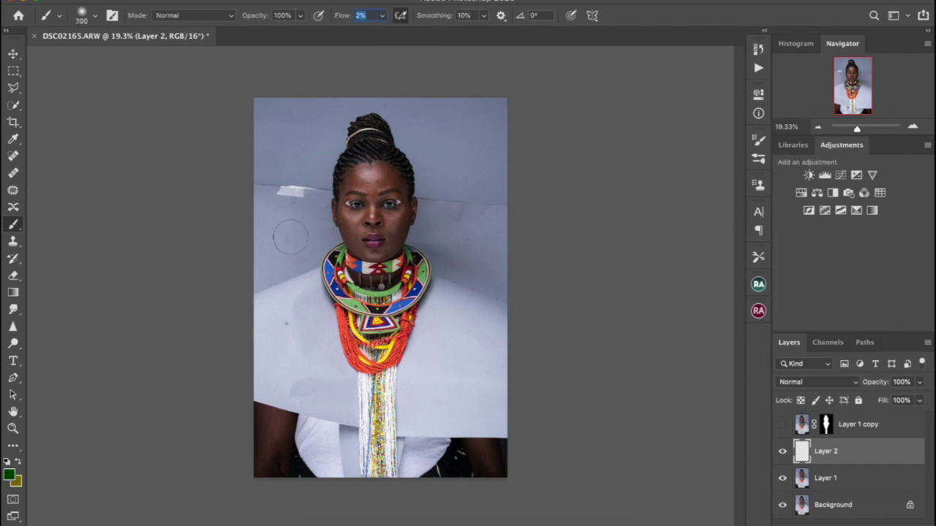
# Show the masked copy and paint sampled backdrop grey at 10% flow over the tape and paper seam left of the head.
pyautogui.click(347, 238)
pyautogui.keyDown('alt'); pyautogui.click(306, 215); pyautogui.keyUp('alt')
pyautogui.keyDown('alt'); pyautogui.click(306, 212); pyautogui.keyUp('alt')
pyautogui.keyDown('alt'); pyautogui.click(311, 209); pyautogui.keyUp('alt')
pyautogui.keyDown('alt'); pyautogui.click(299, 215); pyautogui.keyUp('alt')
pyautogui.keyDown('alt'); pyautogui.click(312, 209); pyautogui.keyUp('alt')
pyautogui.keyDown('alt'); pyautogui.click(311, 209); pyautogui.keyUp('alt')
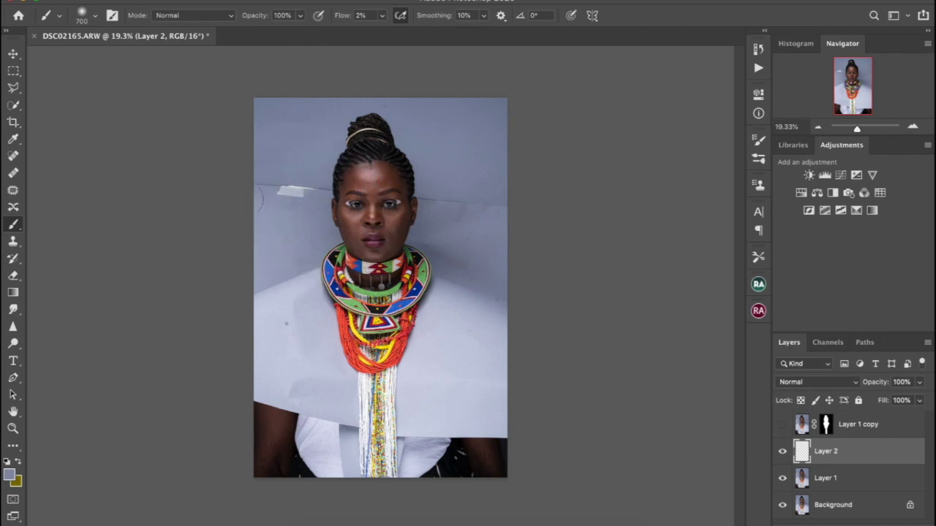
pyautogui.keyDown('alt'); pyautogui.click(261, 196); pyautogui.keyUp('alt')
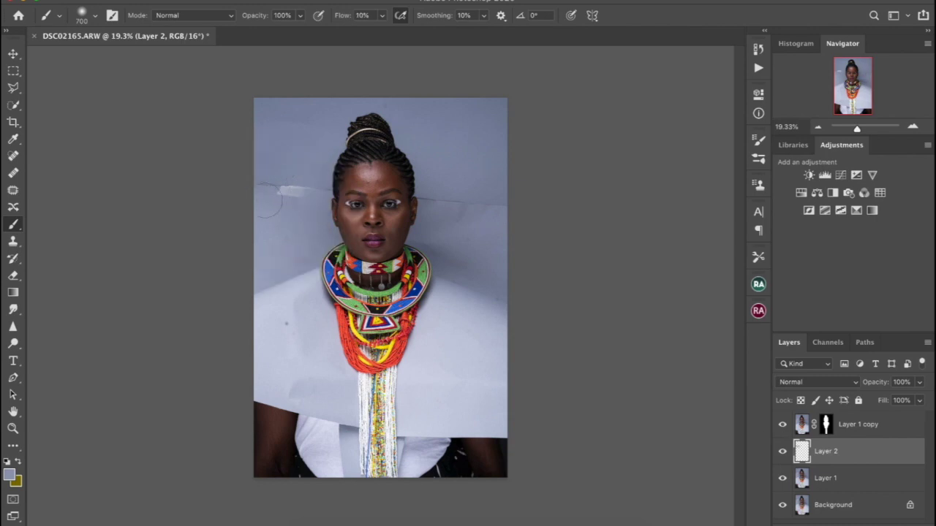
pyautogui.moveTo(269, 199)
pyautogui.mouseDown()
pyautogui.moveTo(308, 207)
pyautogui.moveTo(329, 194)
pyautogui.moveTo(261, 194)
pyautogui.mouseUp()
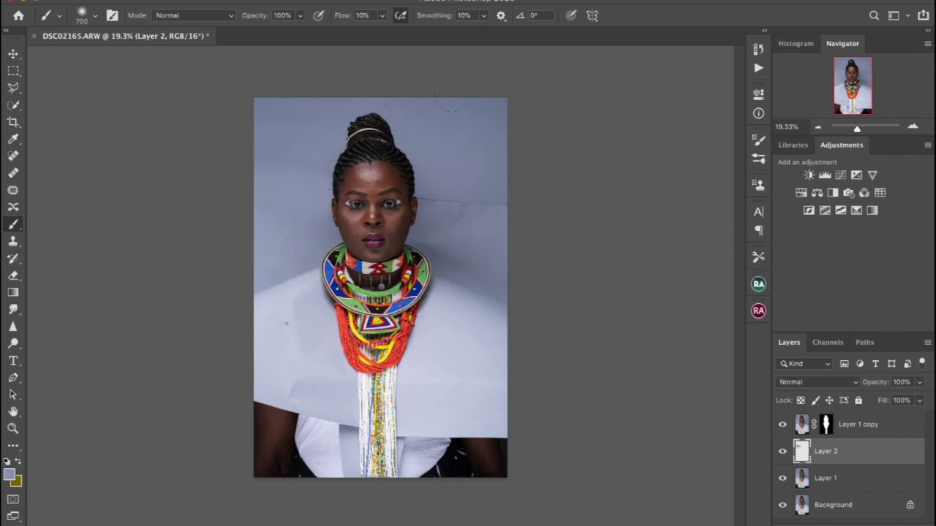
# Cover the seam right of the head and the clothing along the lower edge with sampled greys at brush size 1100.
pyautogui.keyDown('alt'); pyautogui.click(434, 162); pyautogui.keyUp('alt')
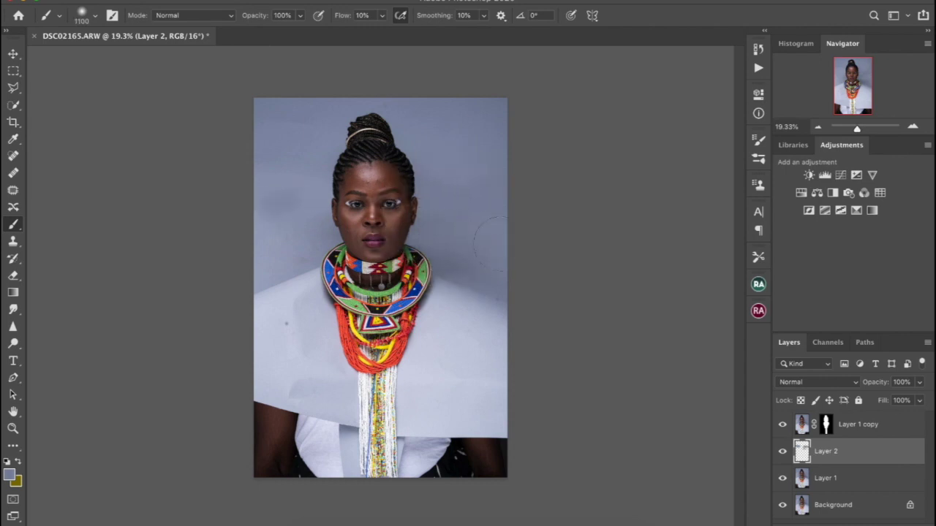
pyautogui.keyDown('alt'); pyautogui.click(301, 196); pyautogui.keyUp('alt')
pyautogui.moveTo(278, 387)
pyautogui.mouseDown()
pyautogui.moveTo(250, 465)
pyautogui.moveTo(306, 479)
pyautogui.moveTo(287, 475)
pyautogui.moveTo(303, 440)
pyautogui.moveTo(315, 460)
pyautogui.moveTo(287, 384)
pyautogui.moveTo(239, 386)
pyautogui.moveTo(287, 395)
pyautogui.moveTo(340, 437)
pyautogui.moveTo(421, 457)
pyautogui.moveTo(450, 418)
pyautogui.moveTo(413, 483)
pyautogui.moveTo(445, 459)
pyautogui.moveTo(461, 428)
pyautogui.moveTo(456, 452)
pyautogui.moveTo(472, 477)
pyautogui.moveTo(480, 432)
pyautogui.moveTo(494, 462)
pyautogui.mouseUp()
pyautogui.moveTo(295, 441)
pyautogui.mouseDown()
pyautogui.moveTo(271, 490)
pyautogui.moveTo(284, 447)
pyautogui.mouseUp()
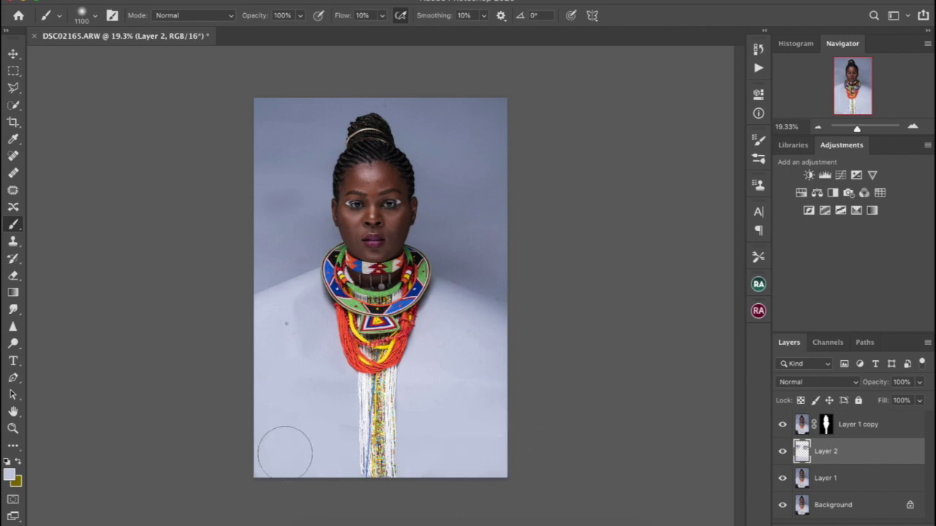
# Undo the last stroke and repaint the lower backdrop beside the hanging bead strands with a size 900 brush.
pyautogui.press('[')
pyautogui.press('[')
pyautogui.hotkey('ctrl', 'z')
pyautogui.moveTo(335, 394)
pyautogui.mouseDown()
pyautogui.moveTo(290, 379)
pyautogui.moveTo(317, 455)
pyautogui.mouseUp()
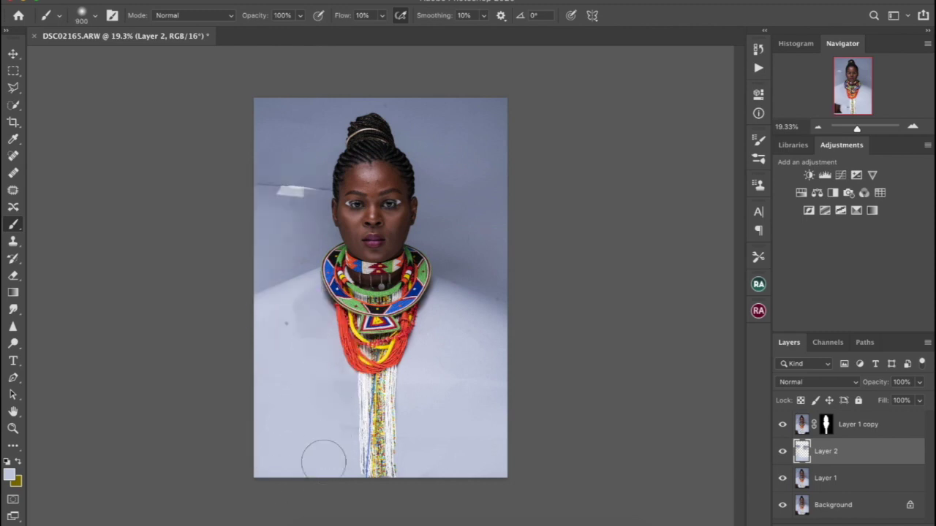
pyautogui.click(782, 425)
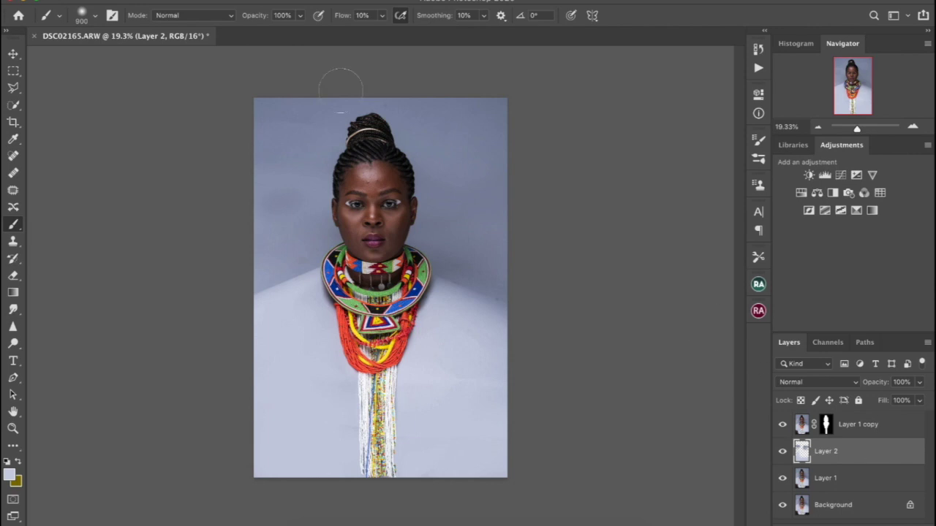
# Crop the image to a 4:5 ratio with the hair bun near the upper edge and the sides trimmed slightly.
pyautogui.press('v')
pyautogui.press('c')
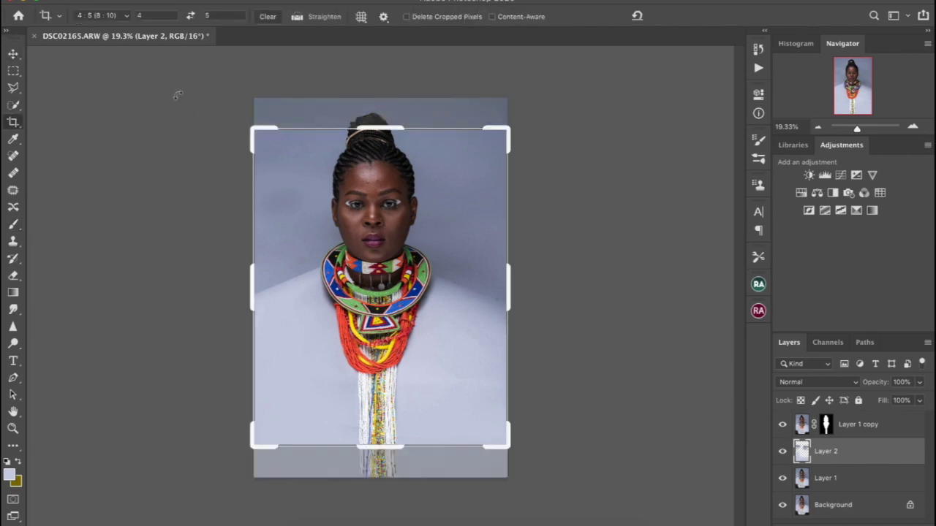
pyautogui.moveTo(377, 196); pyautogui.dragTo(400, 265)
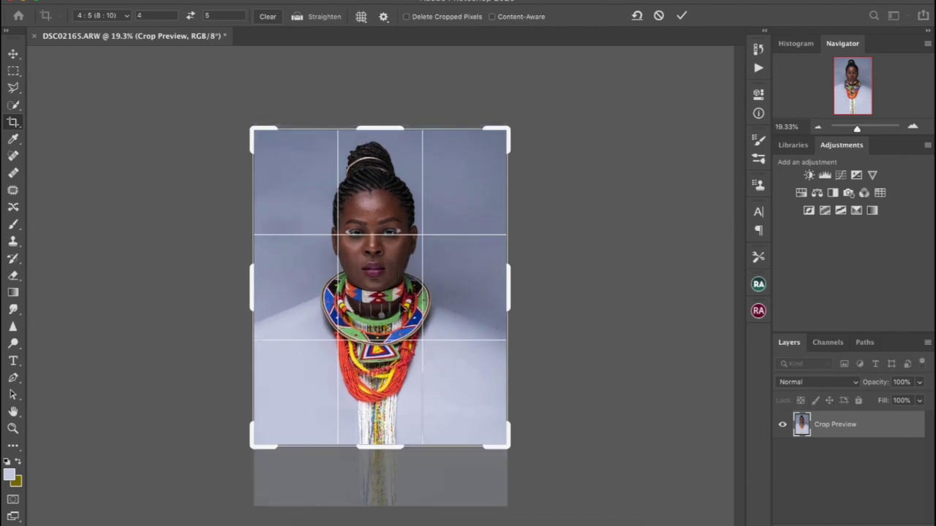
pyautogui.moveTo(509, 289); pyautogui.dragTo(505, 289)
pyautogui.press('Return')
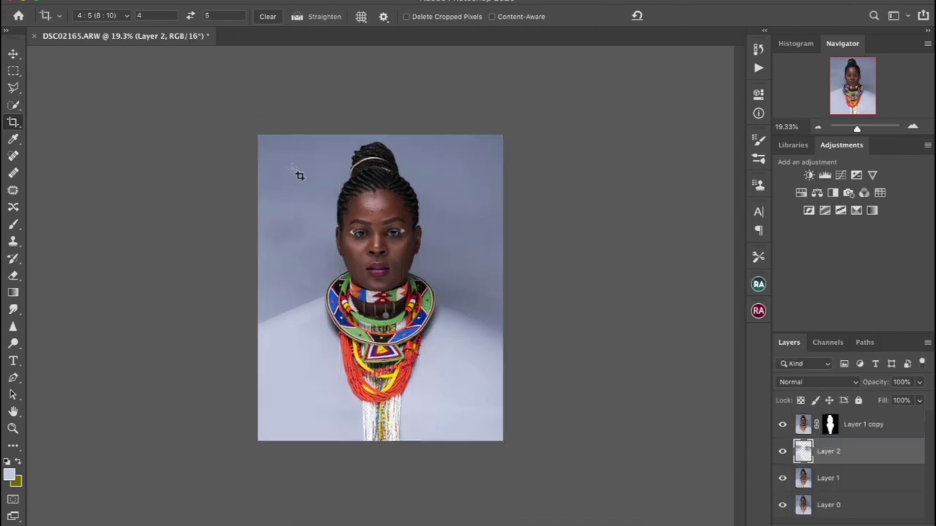
# Add a gradient fill layer above Layer 2 using the Foreground to Background preset with a linear style at 90°.
pyautogui.press('v')
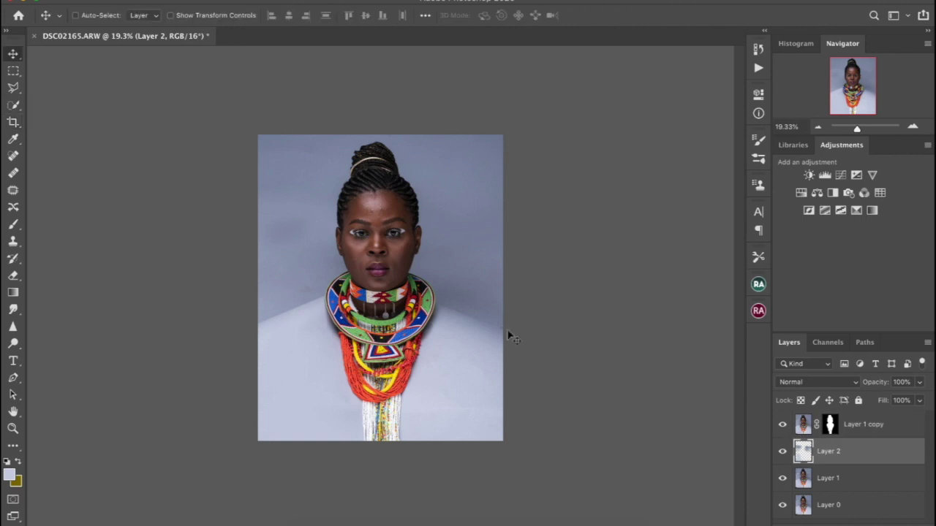
pyautogui.scroll(2, 367, 326)
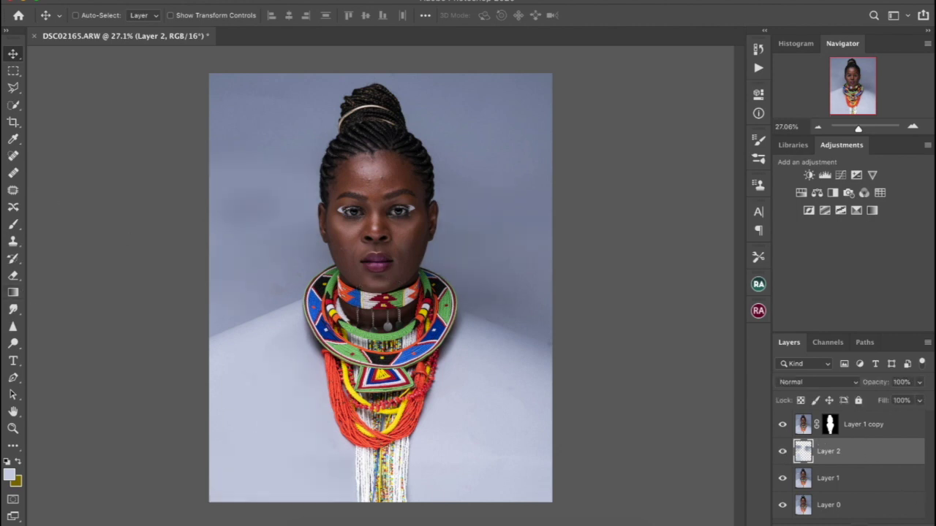
pyautogui.click(875, 518)
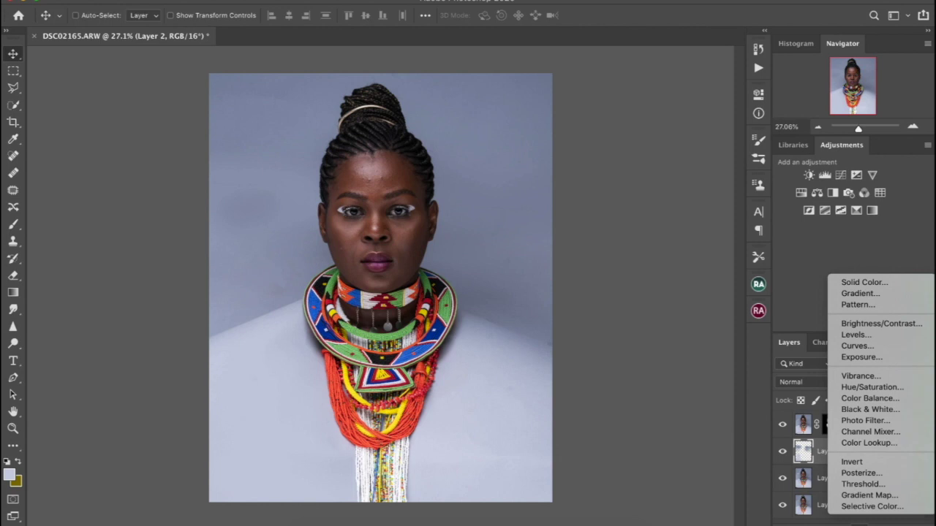
pyautogui.click(860, 293)
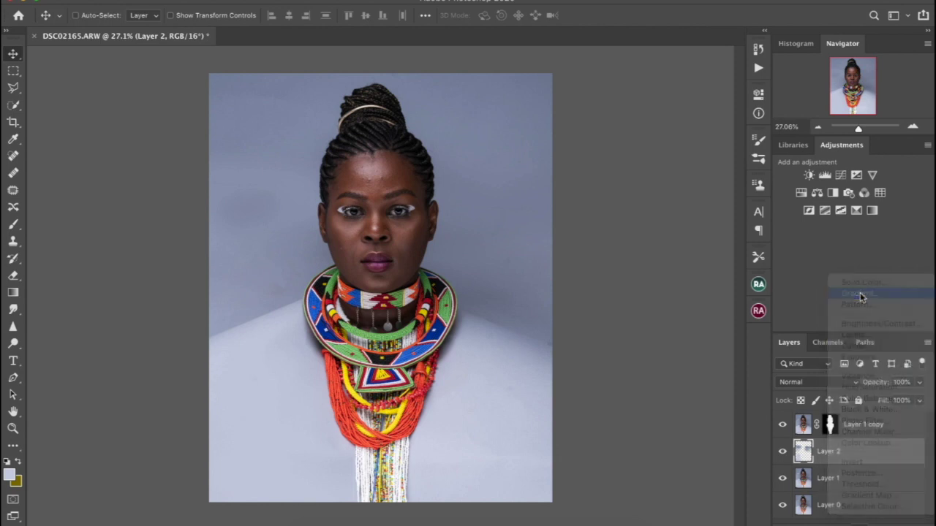
pyautogui.click(643, 131)
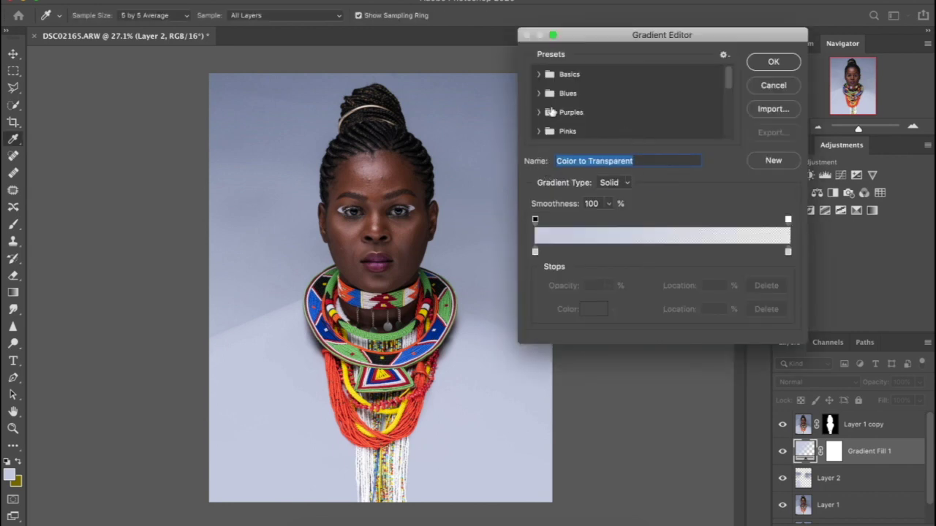
pyautogui.click(539, 73)
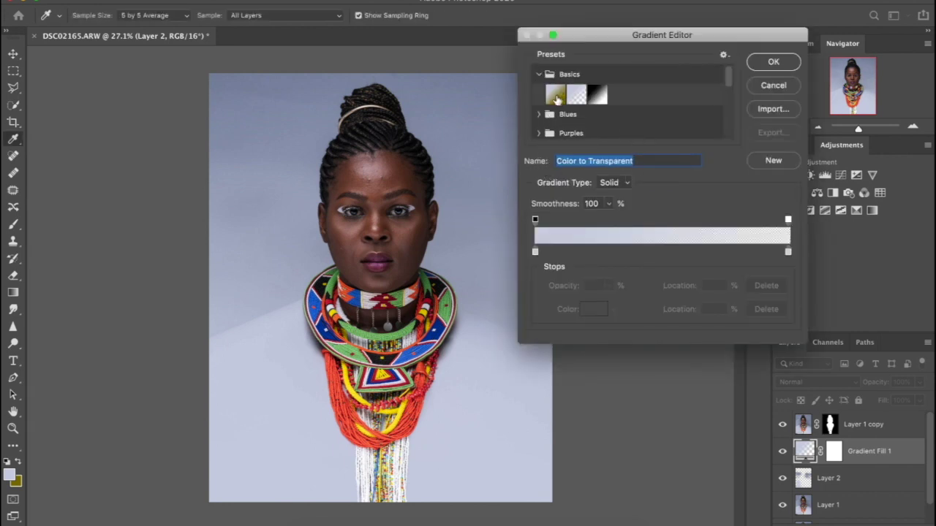
pyautogui.click(555, 95)
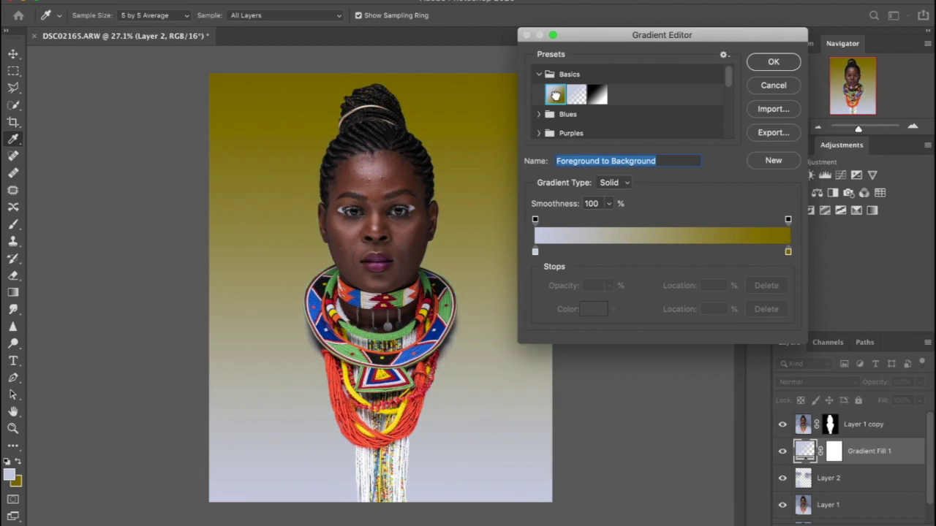
pyautogui.click(773, 63)
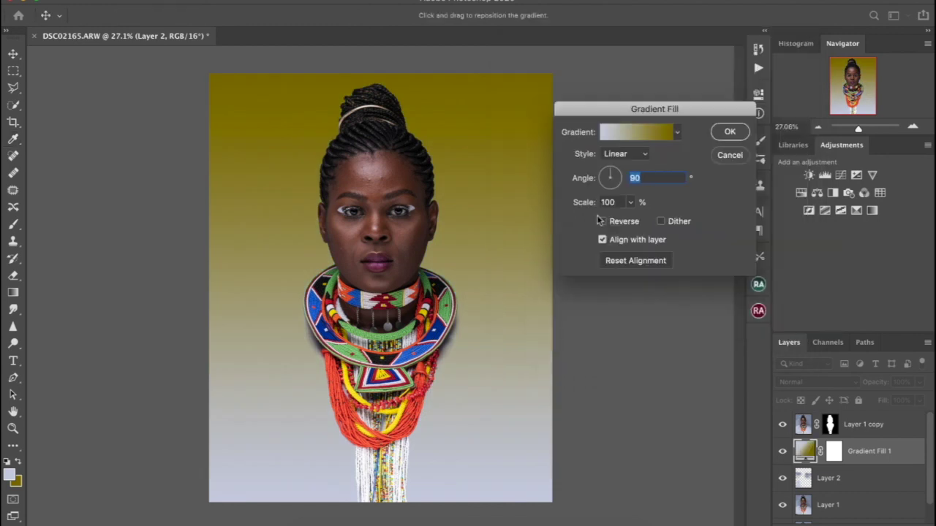
# Change the end colour stop of the gradient to dark teal #0d605b.
pyautogui.click(653, 136)
pyautogui.click(789, 252)
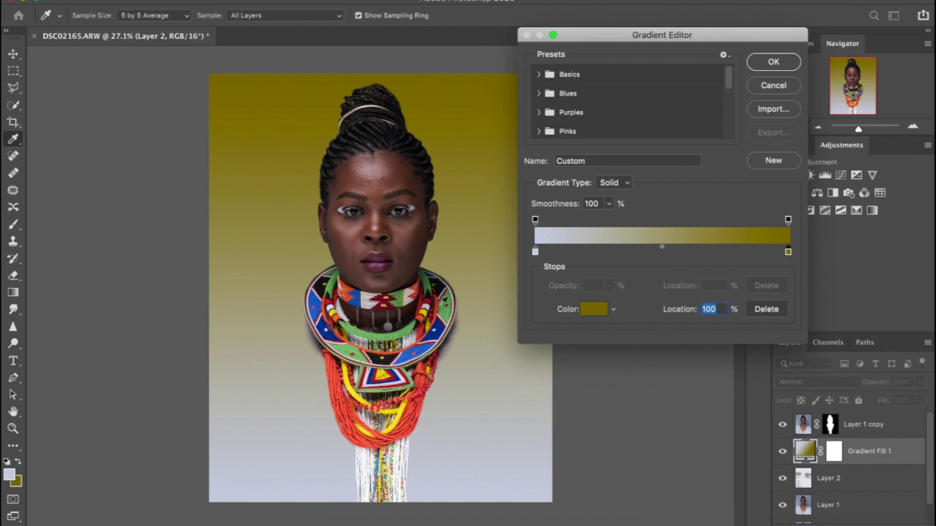
pyautogui.click(427, 344)
pyautogui.click(593, 308)
pyautogui.click(654, 190)
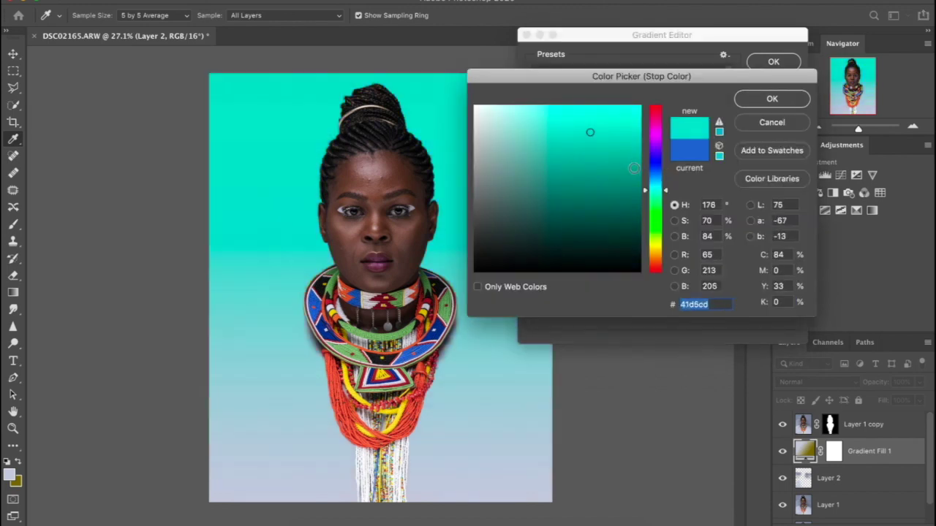
pyautogui.moveTo(634, 158); pyautogui.dragTo(607, 172)
pyautogui.click(772, 99)
# Change the gradient's start colour stop to a lighter teal green and apply the gradient fill.
pyautogui.click(536, 252)
pyautogui.click(594, 308)
pyautogui.click(654, 190)
pyautogui.click(760, 103)
pyautogui.click(778, 64)
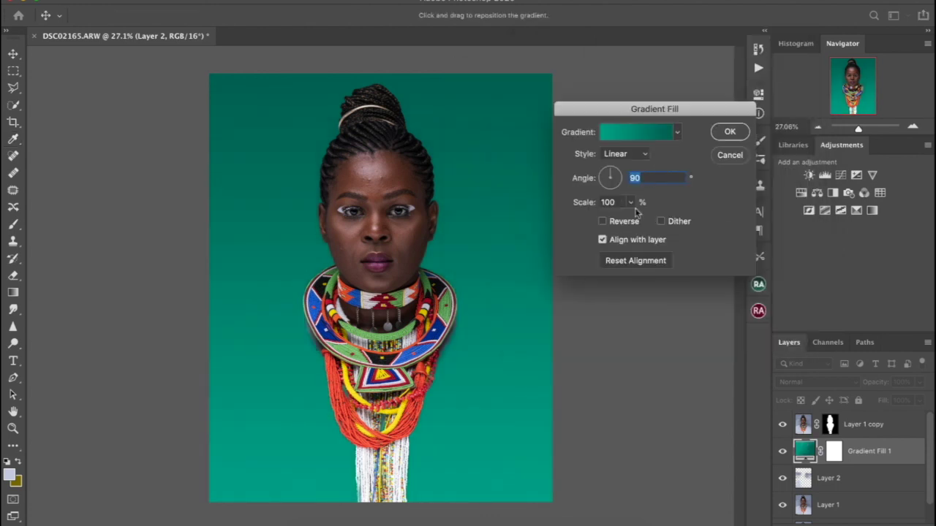
pyautogui.click(731, 132)
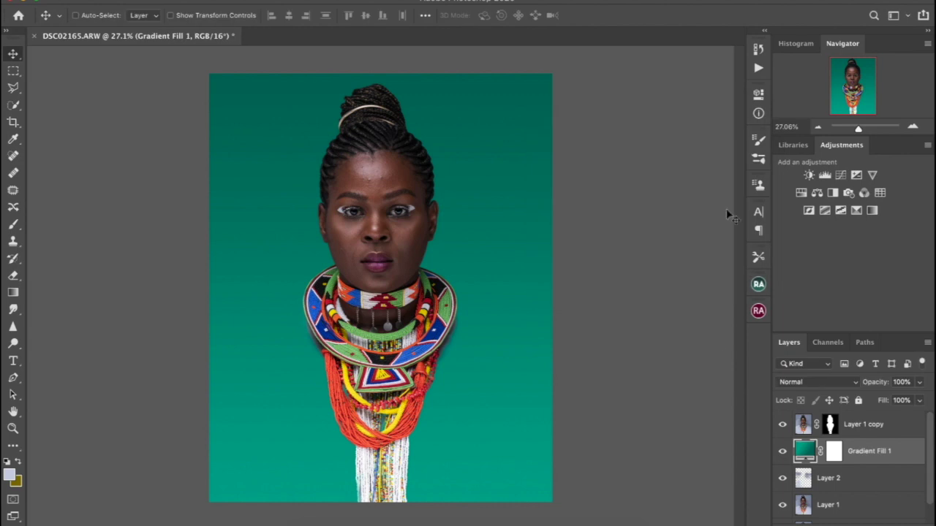
# Compare the portrait with and without the gradient fill by hiding and showing its layer twice.
pyautogui.click(782, 451)
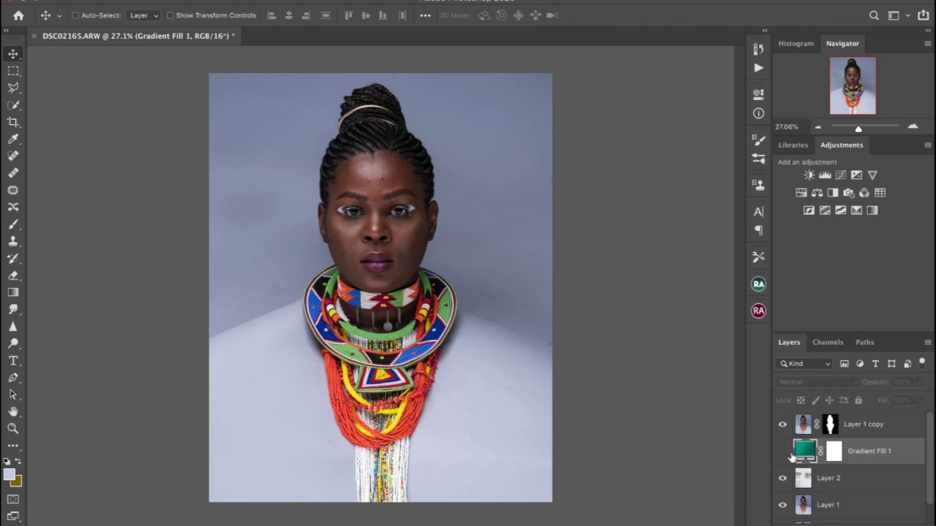
pyautogui.click(783, 452)
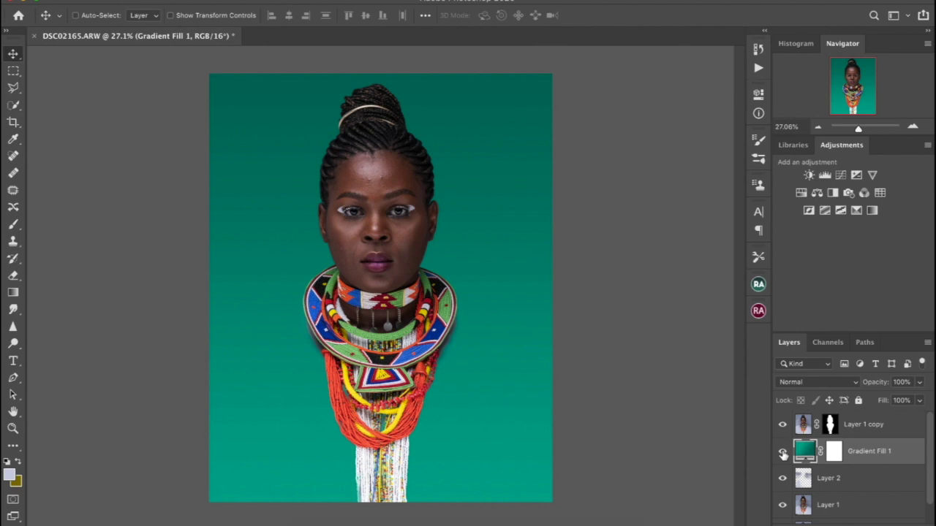
pyautogui.click(782, 453)
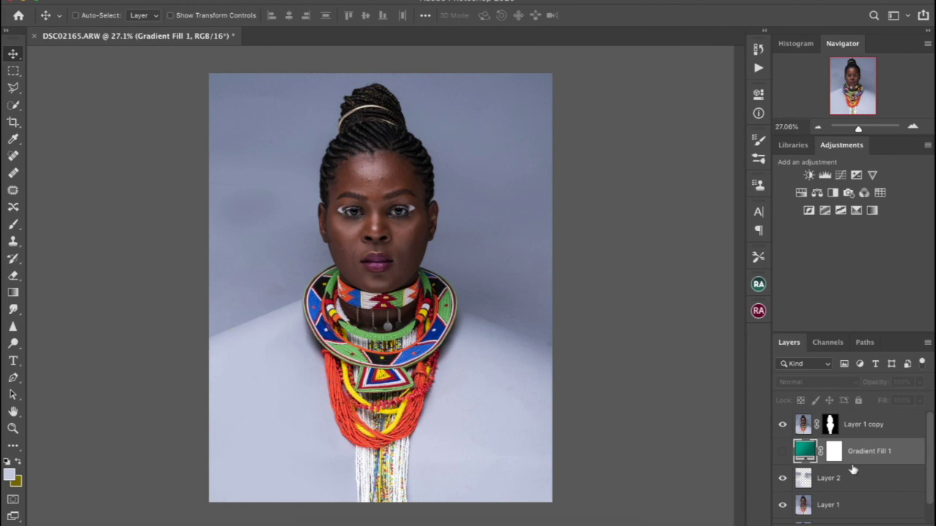
pyautogui.click(782, 451)
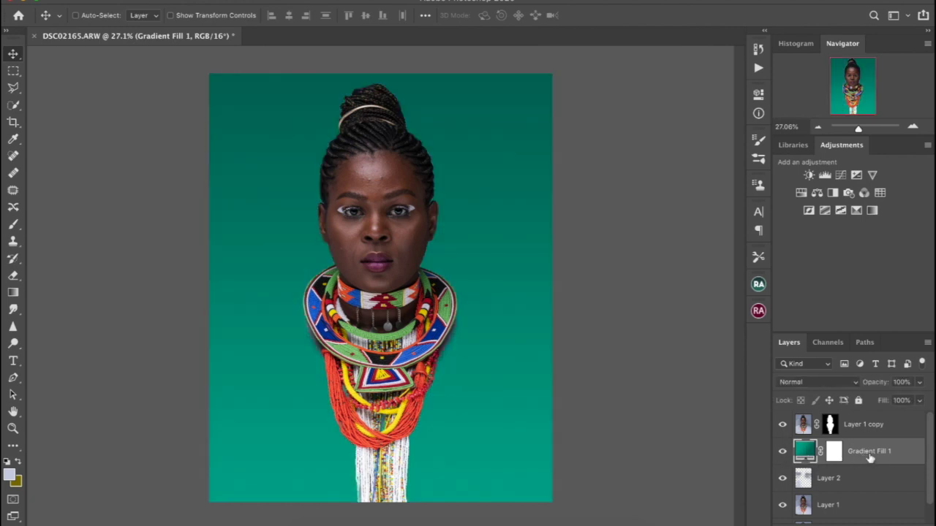
# Set the gradient fill layer's blend mode to Multiply and lower its opacity to about 79%.
pyautogui.click(840, 382)
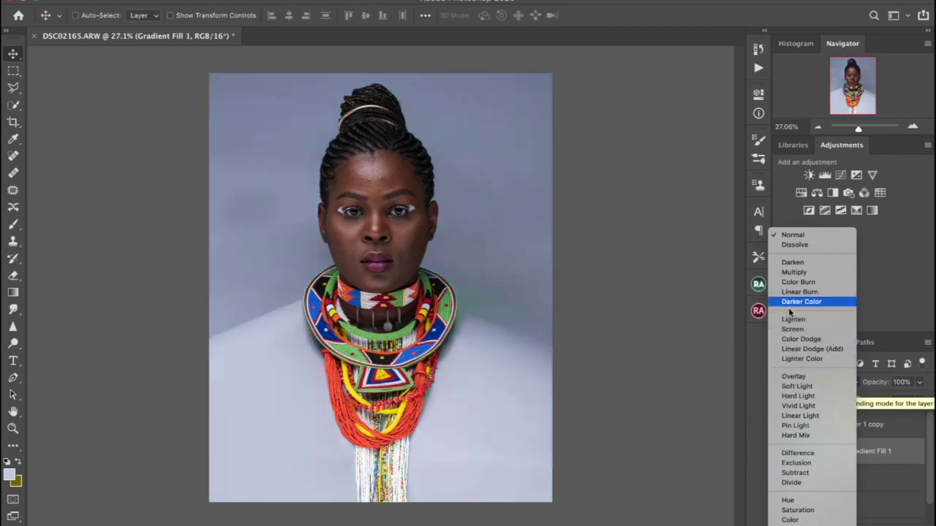
pyautogui.click(794, 272)
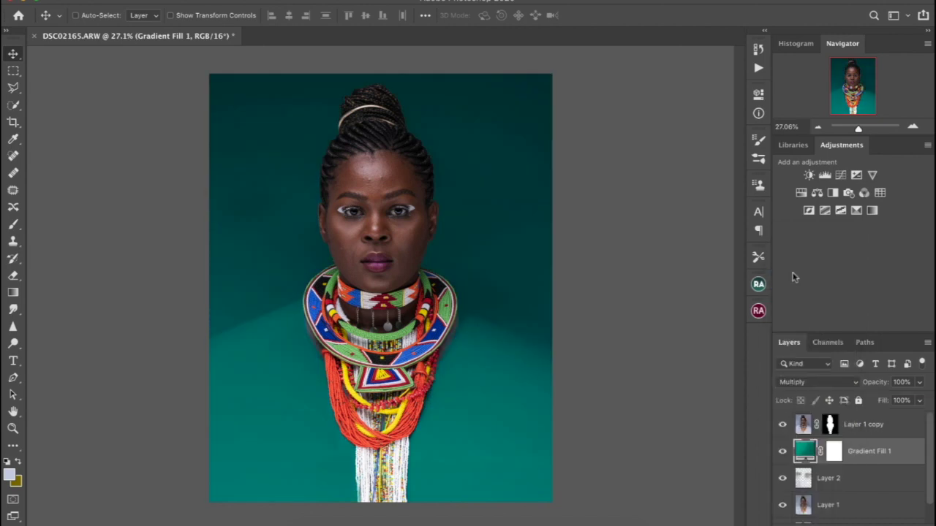
pyautogui.click(919, 382)
pyautogui.moveTo(918, 400)
pyautogui.mouseDown()
pyautogui.moveTo(892, 398)
pyautogui.moveTo(902, 397)
pyautogui.mouseUp()
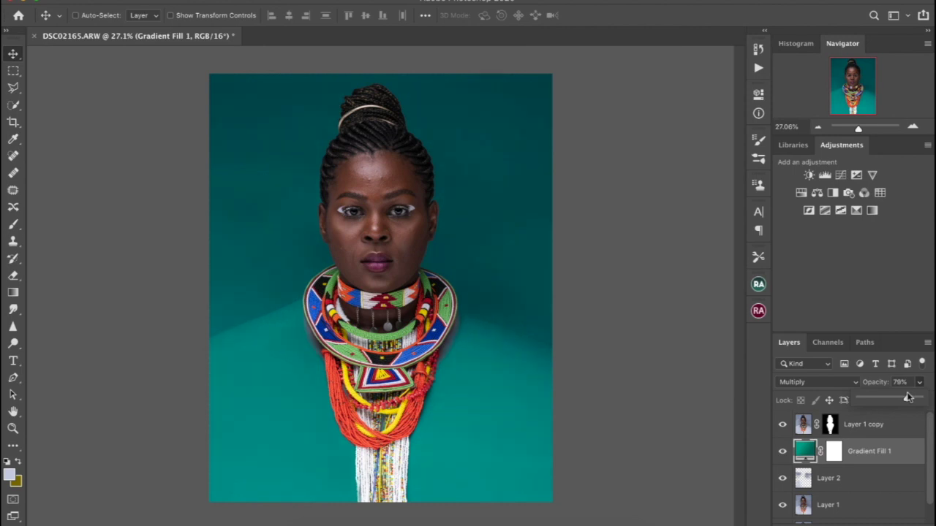
# Try to soften the shoulder edges on Layer 2 with sampled dark teal, using a size 900 brush at 2% flow.
pyautogui.click(850, 481)
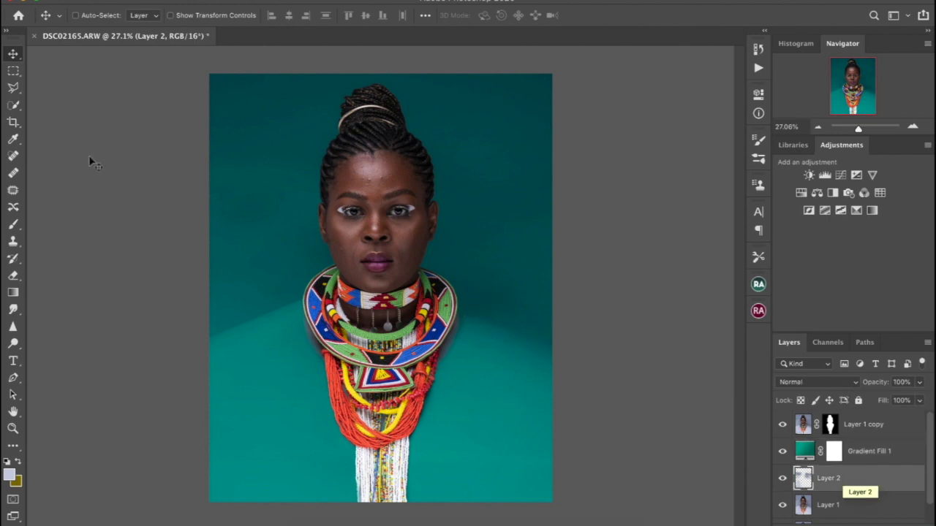
pyautogui.press('b')
pyautogui.keyDown('alt'); pyautogui.click(226, 337); pyautogui.keyUp('alt')
pyautogui.click(382, 15)
pyautogui.moveTo(472, 325); pyautogui.dragTo(484, 349)
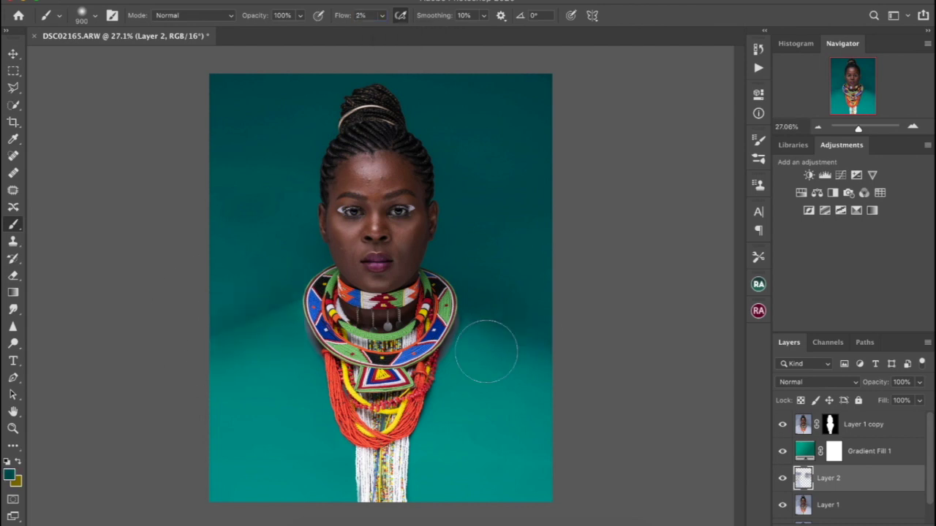
# With the masked copy and gradient fill temporarily hidden, blend the shoulder edges into the backdrop using sampled greys, enlarging the brush to 1200.
pyautogui.moveTo(782, 424); pyautogui.dragTo(783, 451)
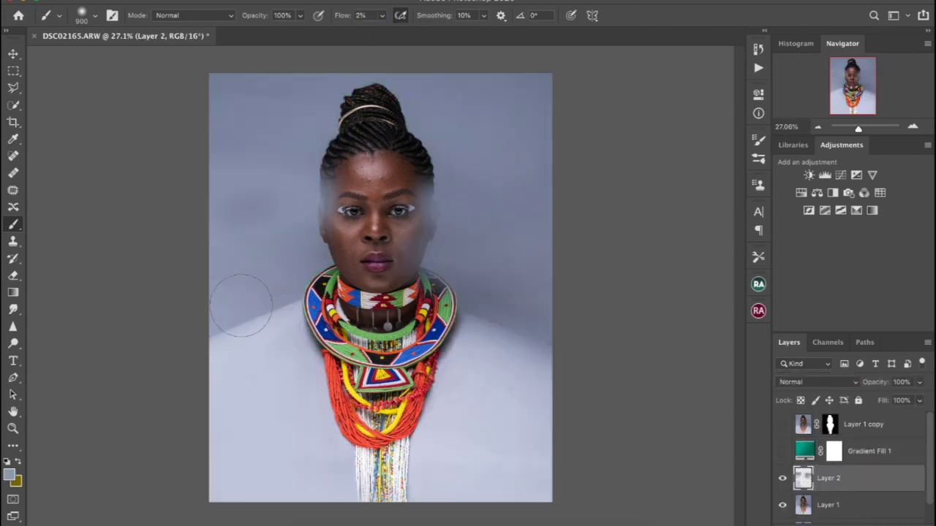
pyautogui.moveTo(278, 292); pyautogui.dragTo(286, 407)
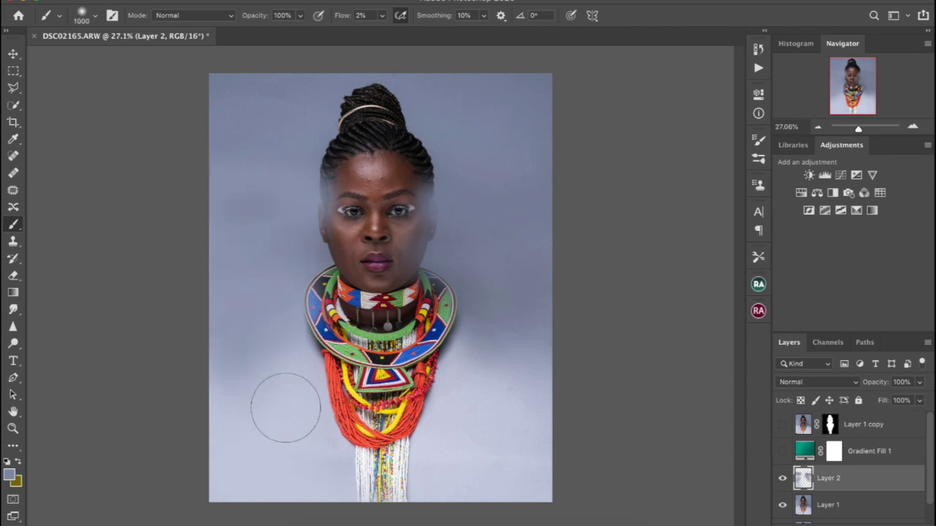
pyautogui.press(']')
pyautogui.press(']')
pyautogui.press(']')
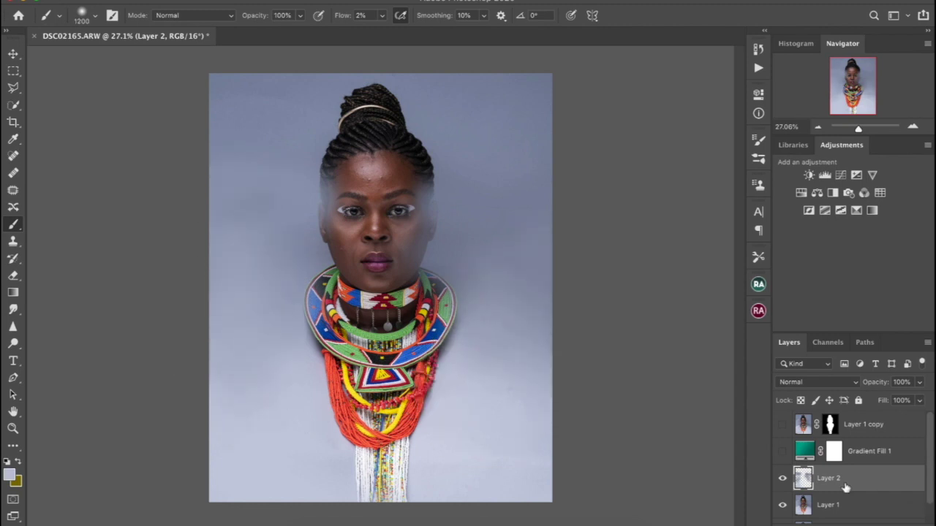
pyautogui.click(782, 451)
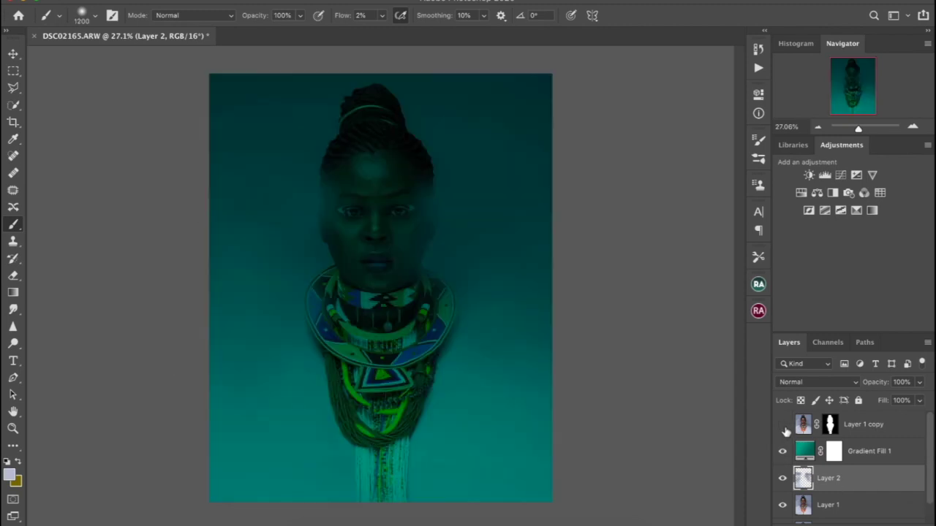
pyautogui.click(783, 424)
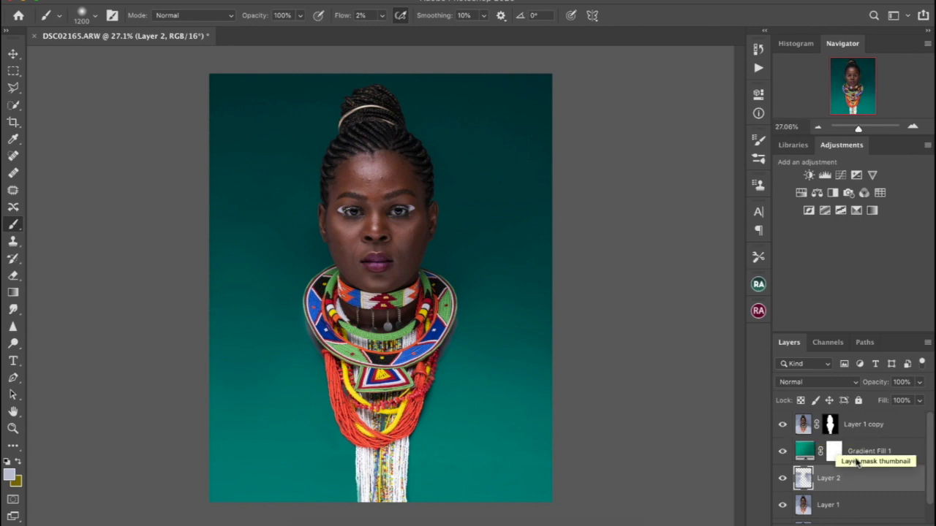
# Edit the gradient fill again and change its end colour stop to a slightly brighter dark teal.
pyautogui.doubleClick(805, 451)
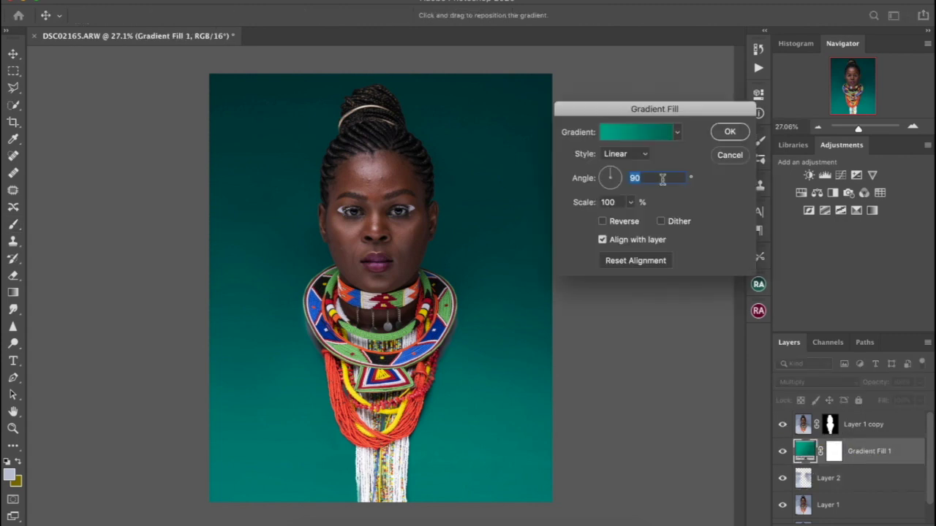
pyautogui.click(638, 132)
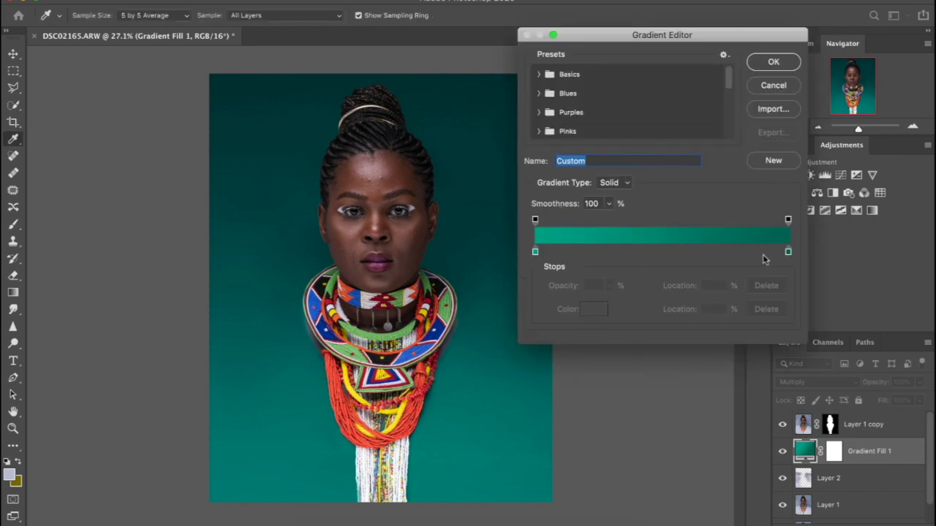
pyautogui.click(788, 251)
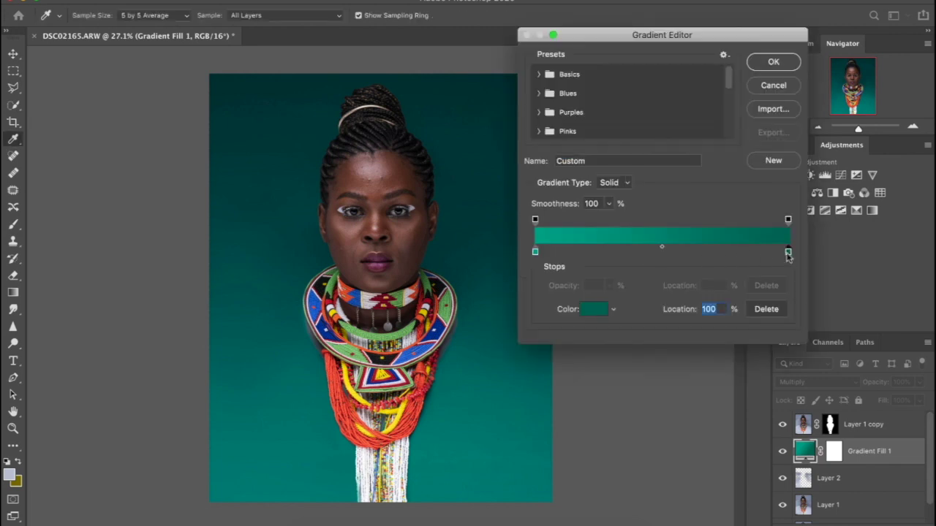
pyautogui.click(595, 309)
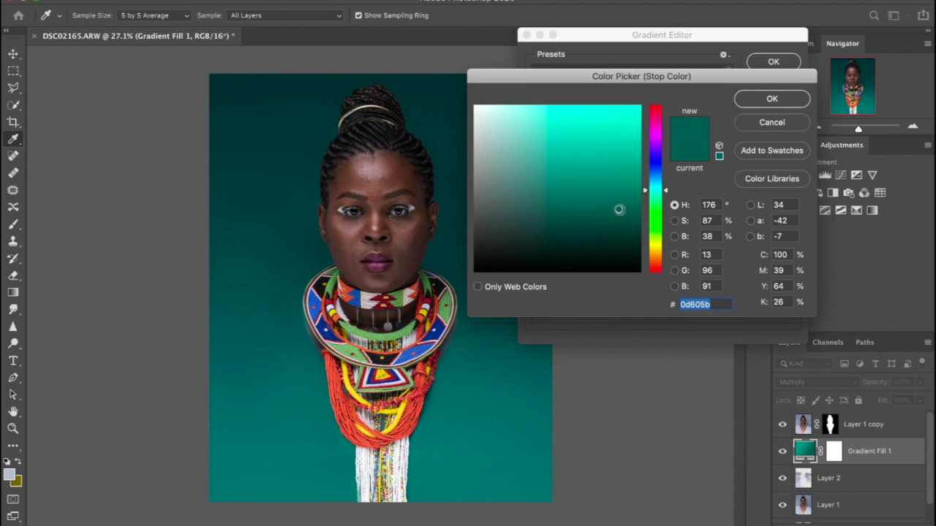
pyautogui.click(619, 203)
pyautogui.click(772, 99)
# Brighten the gradient's start colour stop to a more vivid teal green and accept the edited gradient.
pyautogui.click(535, 251)
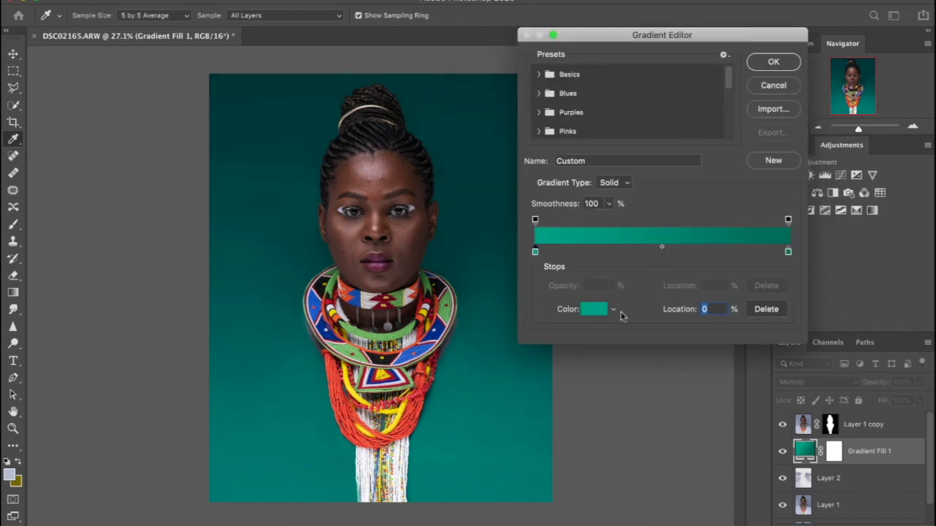
pyautogui.click(596, 309)
pyautogui.click(607, 159)
pyautogui.click(773, 98)
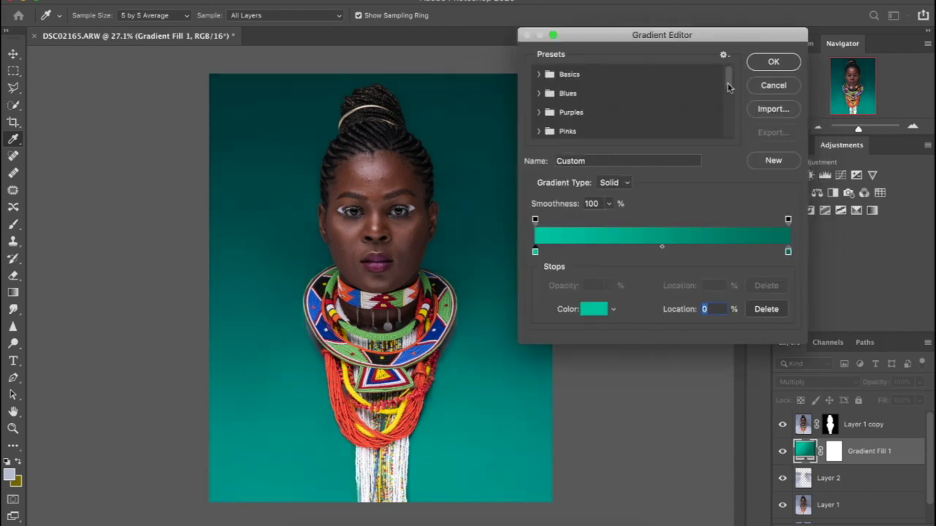
pyautogui.click(773, 61)
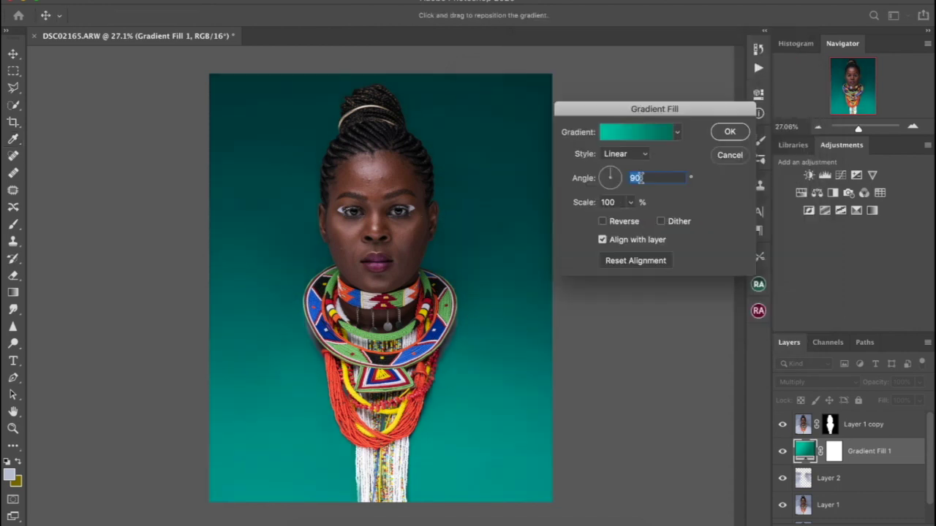
# Test the gradient reversed, restore its direction, adjust its scale slightly and apply the fill.
pyautogui.click(603, 222)
pyautogui.click(603, 220)
pyautogui.click(633, 203)
pyautogui.moveTo(631, 220)
pyautogui.mouseDown()
pyautogui.moveTo(641, 221)
pyautogui.moveTo(628, 221)
pyautogui.mouseUp()
pyautogui.click(729, 131)
# Lower the opacity of the Multiply gradient fill layer slightly to lighten the teal backdrop.
pyautogui.press('b')
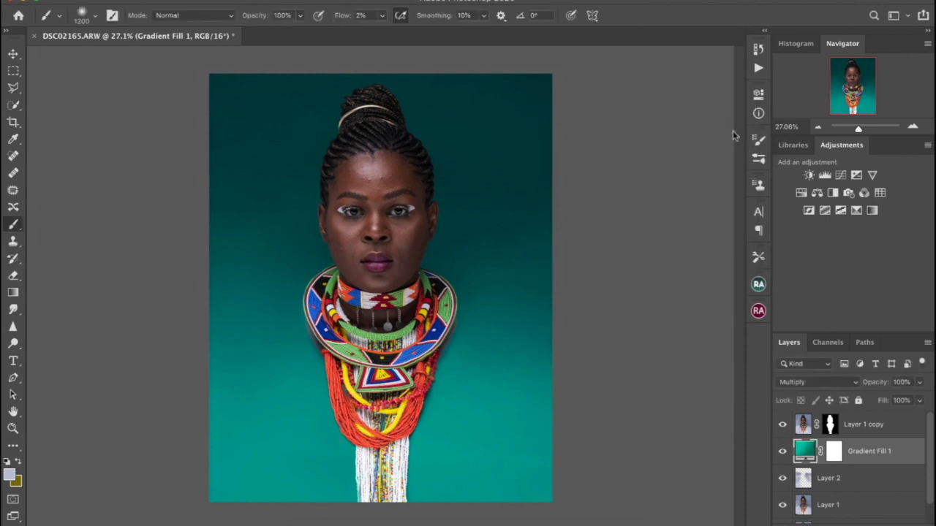
pyautogui.click(919, 382)
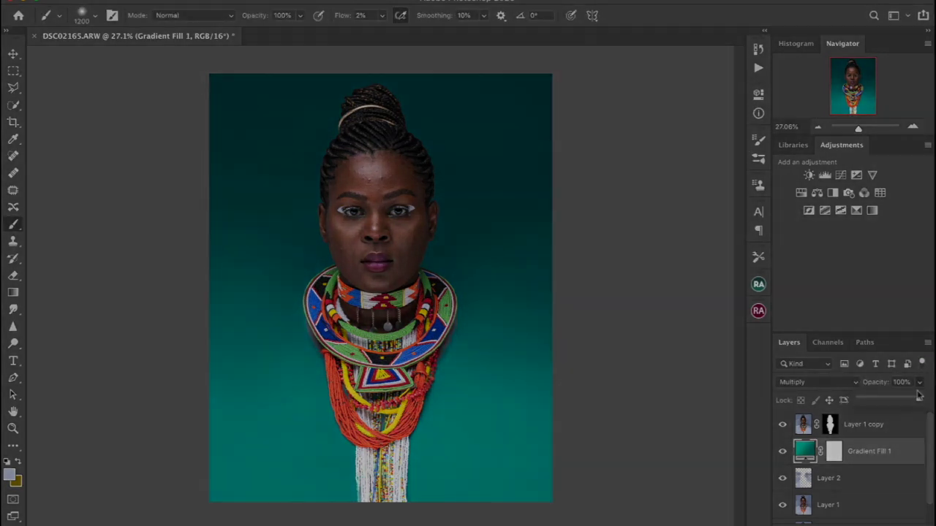
pyautogui.moveTo(919, 399); pyautogui.dragTo(904, 398)
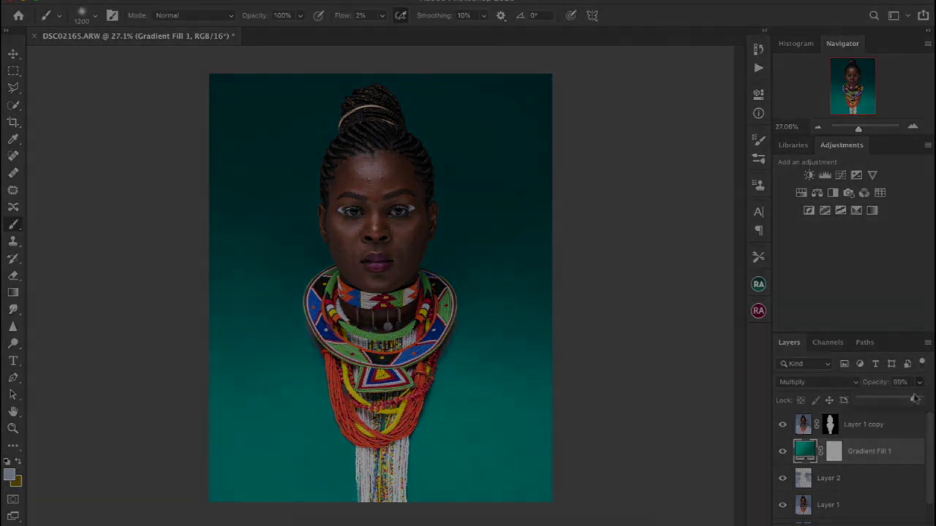